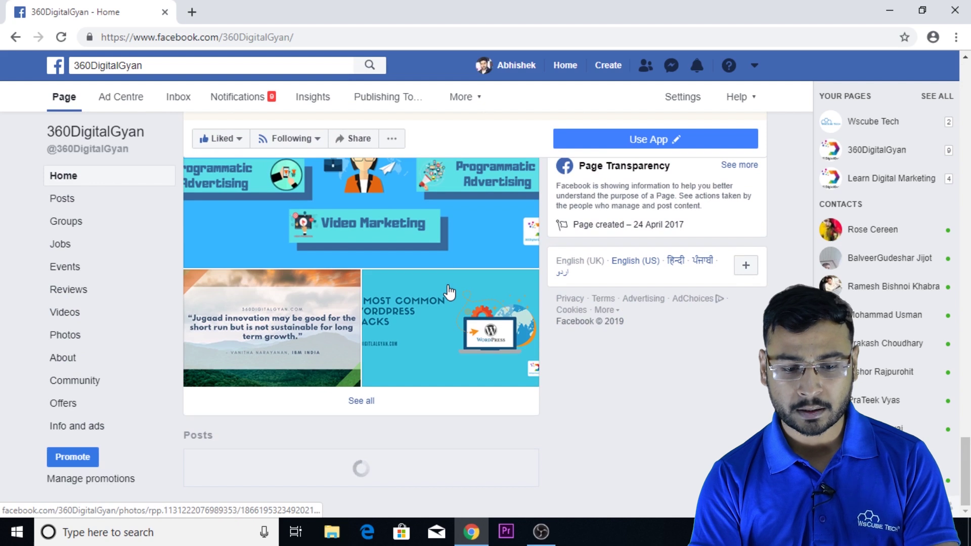
Find the page's "6 Courses That'll Teach You Online Marketing" post and expand its full text
{"action": "scroll", "coordinate": [478, 367], "scroll_direction": "down", "scroll_amount": 10}
{"action": "scroll", "coordinate": [478, 367], "scroll_direction": "up", "scroll_amount": 5}
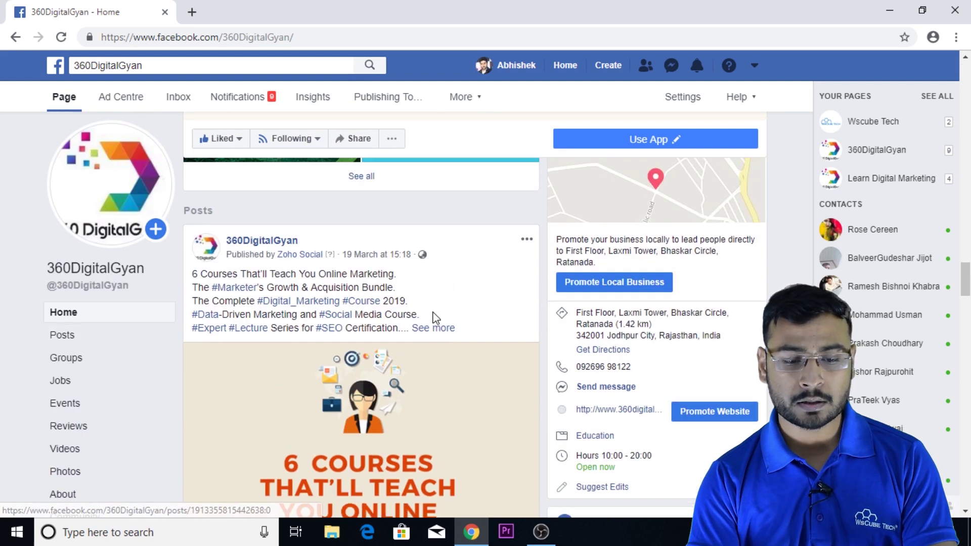
{"action": "left_click", "coordinate": [433, 328]}
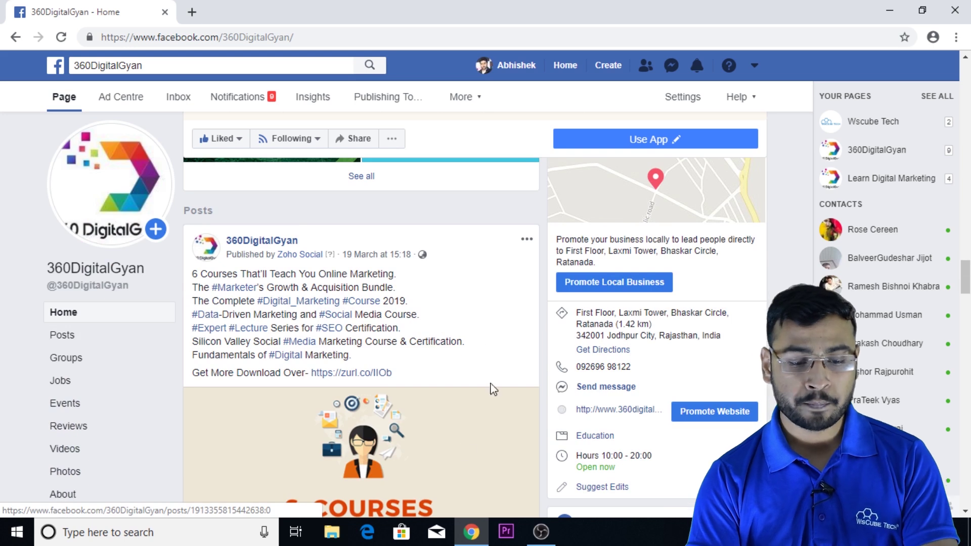
{"action": "scroll", "coordinate": [462, 455], "scroll_direction": "down", "scroll_amount": 5}
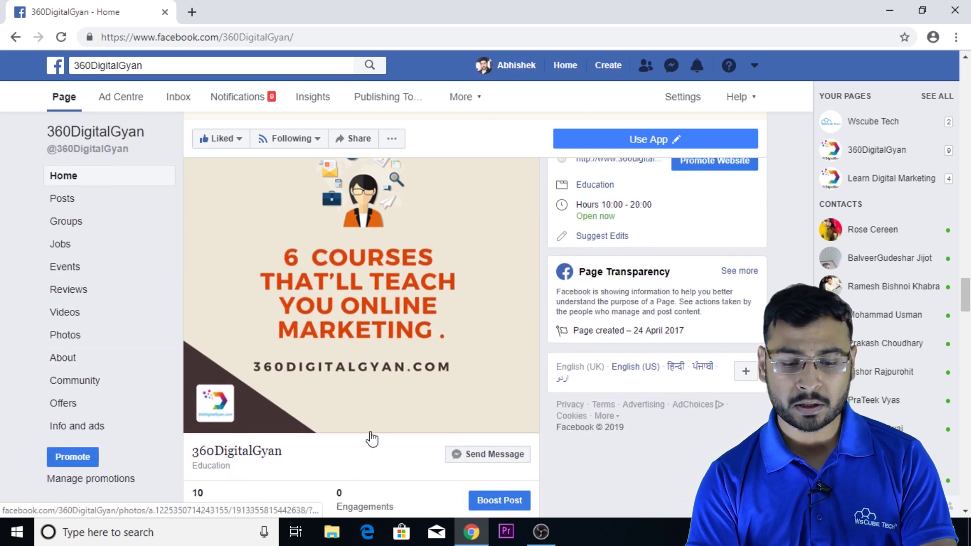
{"action": "scroll", "coordinate": [594, 452], "scroll_direction": "down", "scroll_amount": 2}
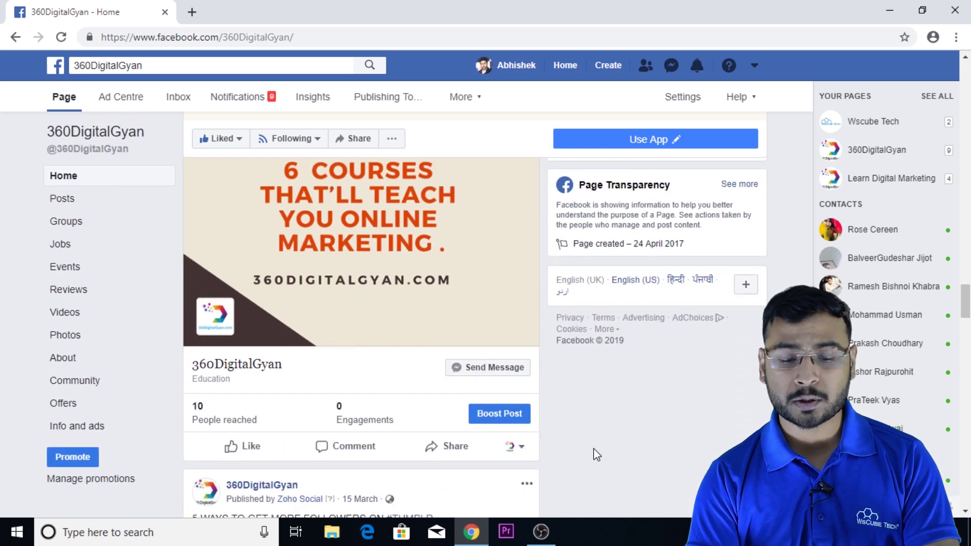
Start boosting the 6 Courses post with the objective "Get more people to react, comment and share"
{"action": "left_click", "coordinate": [510, 419]}
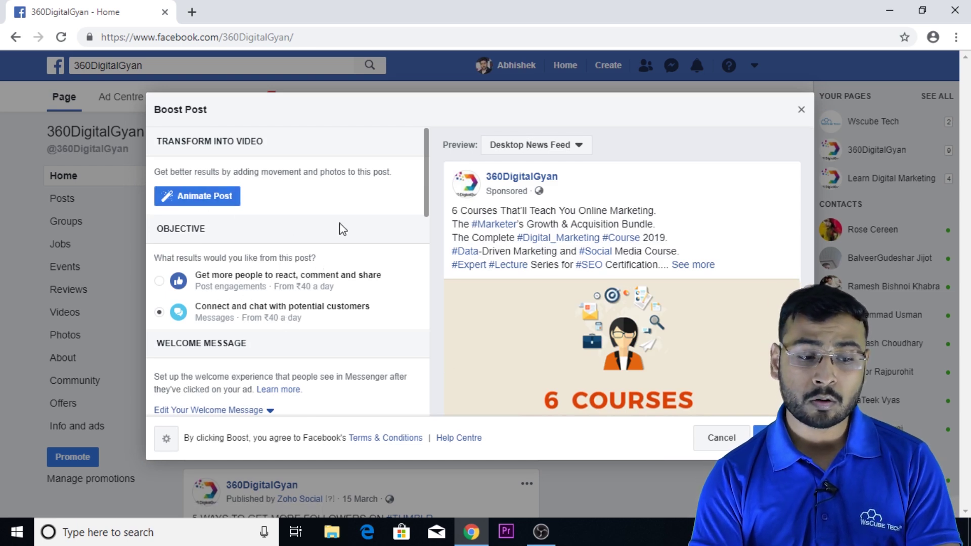
{"action": "scroll", "coordinate": [340, 225], "scroll_direction": "down", "scroll_amount": 1}
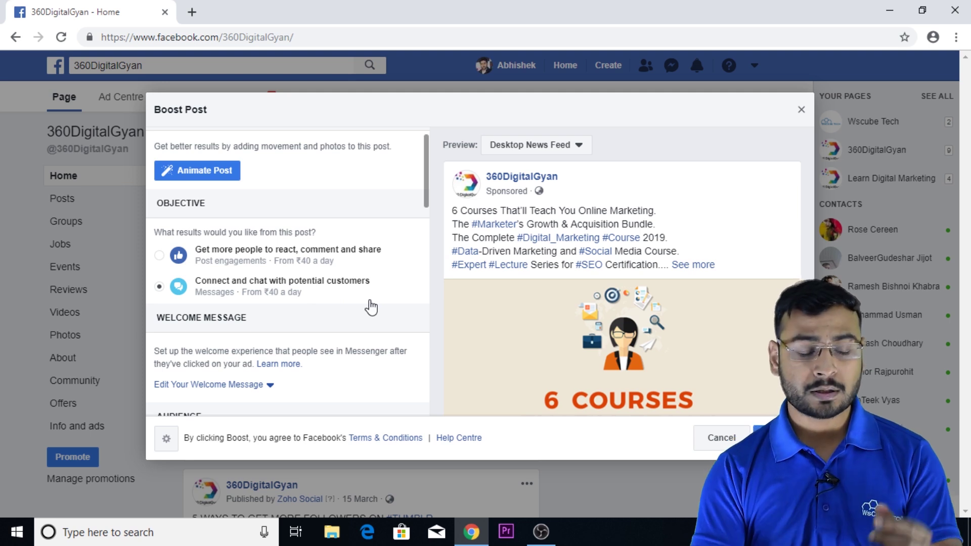
{"action": "left_click", "coordinate": [160, 255]}
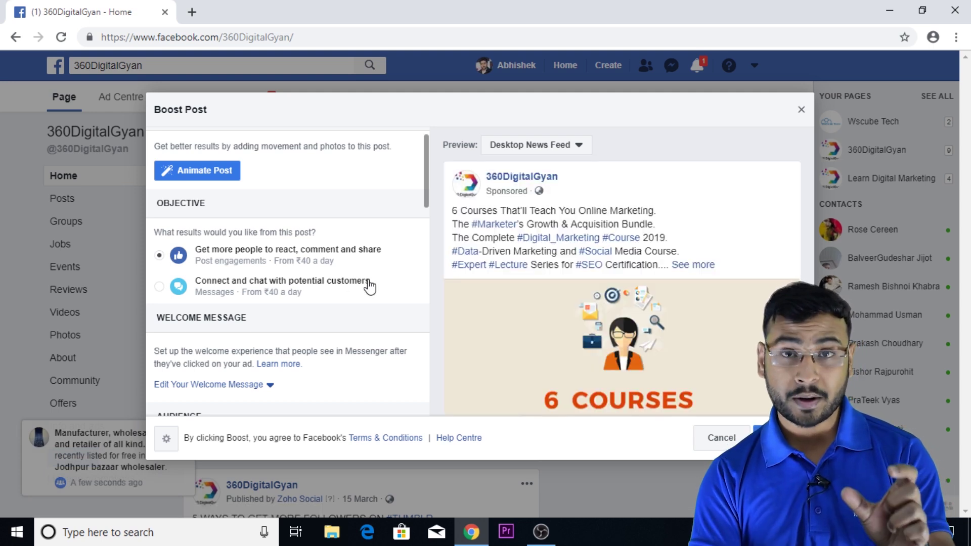
Expand the Messenger welcome message settings and review the greeting, the suggested questions and their preview
{"action": "scroll", "coordinate": [384, 363], "scroll_direction": "down", "scroll_amount": 3}
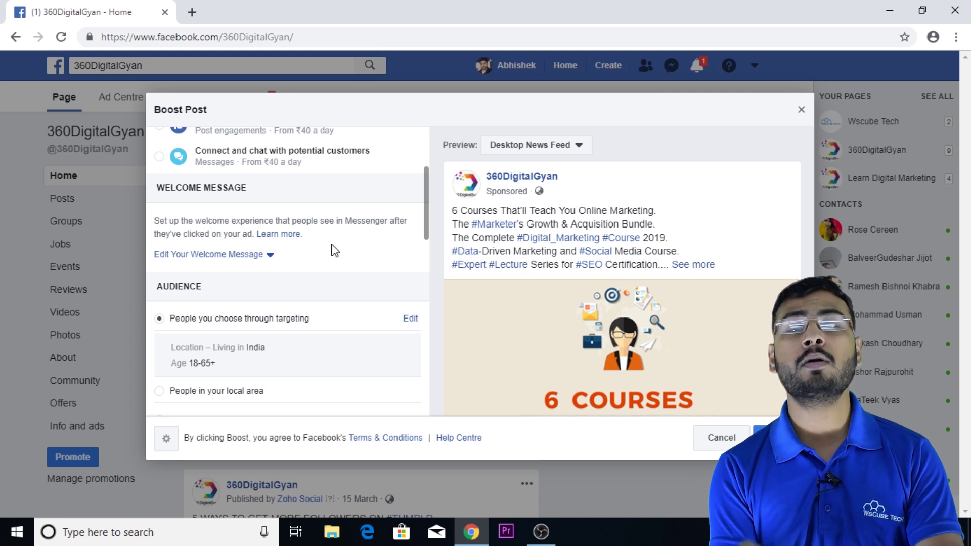
{"action": "left_click", "coordinate": [252, 256]}
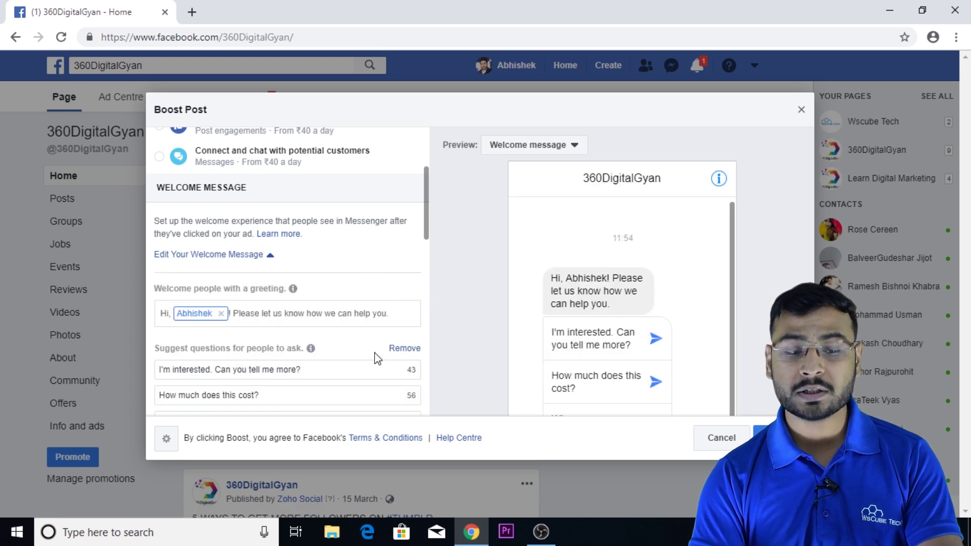
{"action": "scroll", "coordinate": [335, 299], "scroll_direction": "down", "scroll_amount": 2}
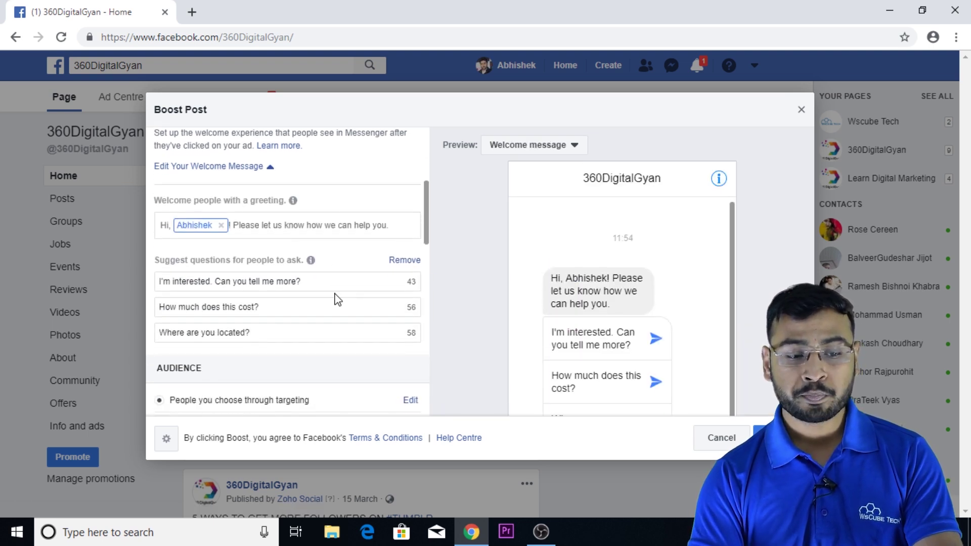
{"action": "scroll", "coordinate": [336, 299], "scroll_direction": "down", "scroll_amount": 1}
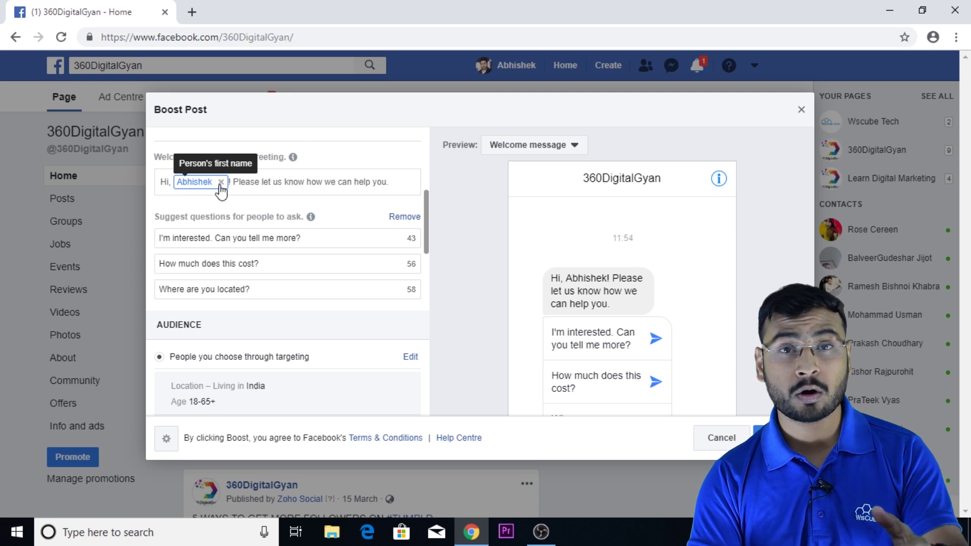
{"action": "mouse_move", "coordinate": [311, 217]}
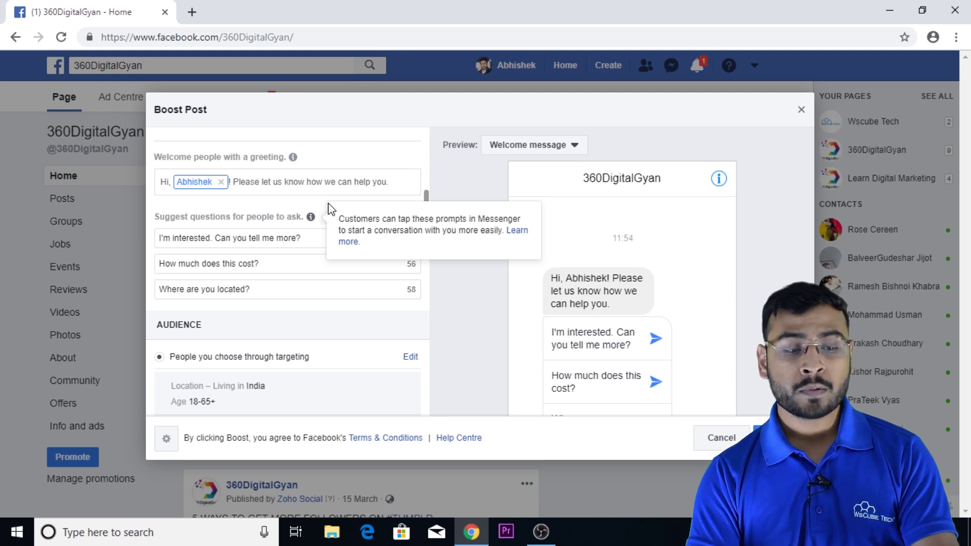
{"action": "left_click", "coordinate": [326, 234]}
{"action": "left_click", "coordinate": [297, 265]}
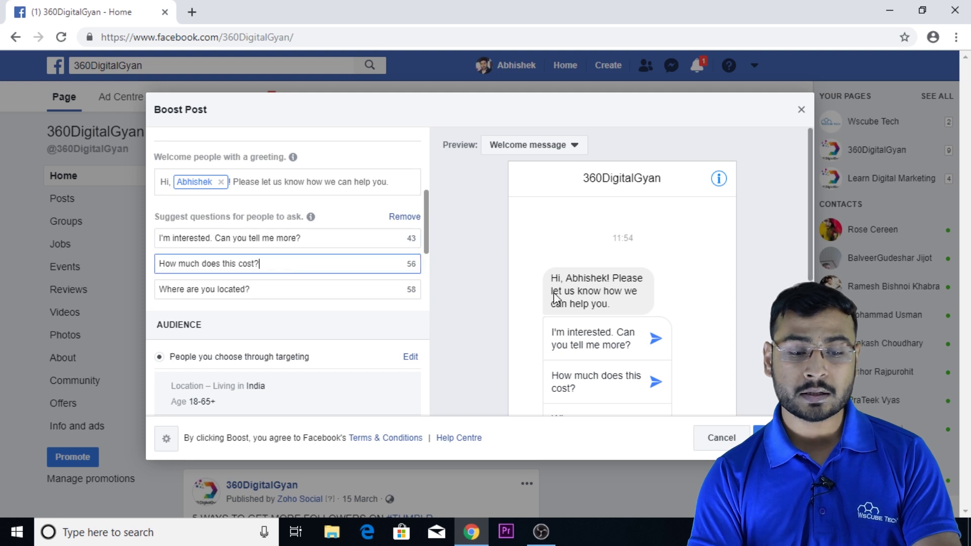
{"action": "left_click", "coordinate": [316, 287]}
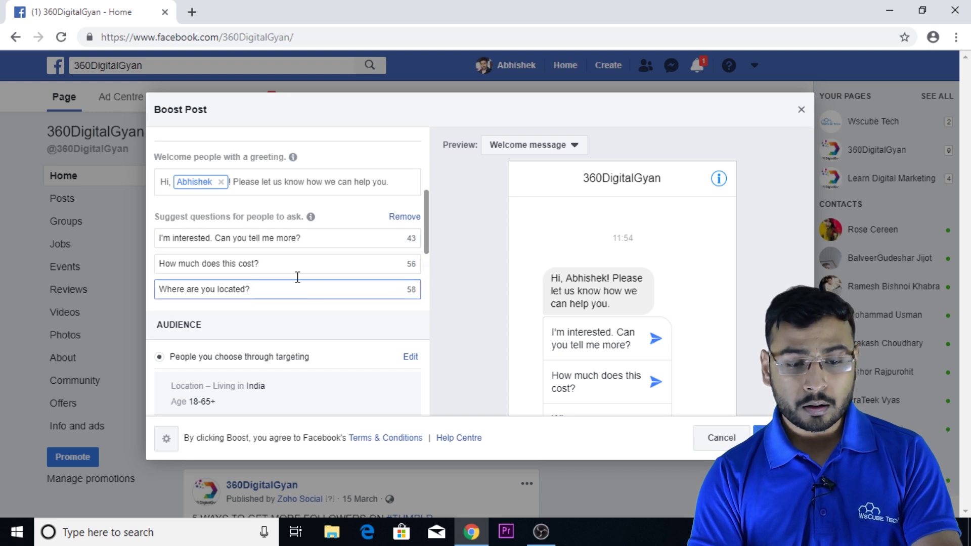
{"action": "scroll", "coordinate": [493, 368], "scroll_direction": "down", "scroll_amount": 2}
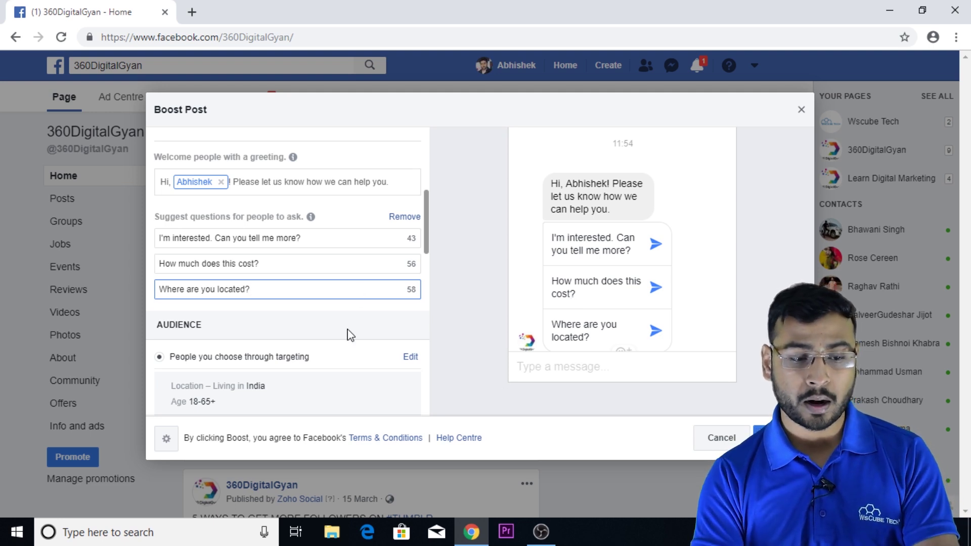
Edit the audience chosen through targeting, narrowing its location from India to the city Jodhpur, Rajasthan
{"action": "scroll", "coordinate": [348, 334], "scroll_direction": "down", "scroll_amount": 2}
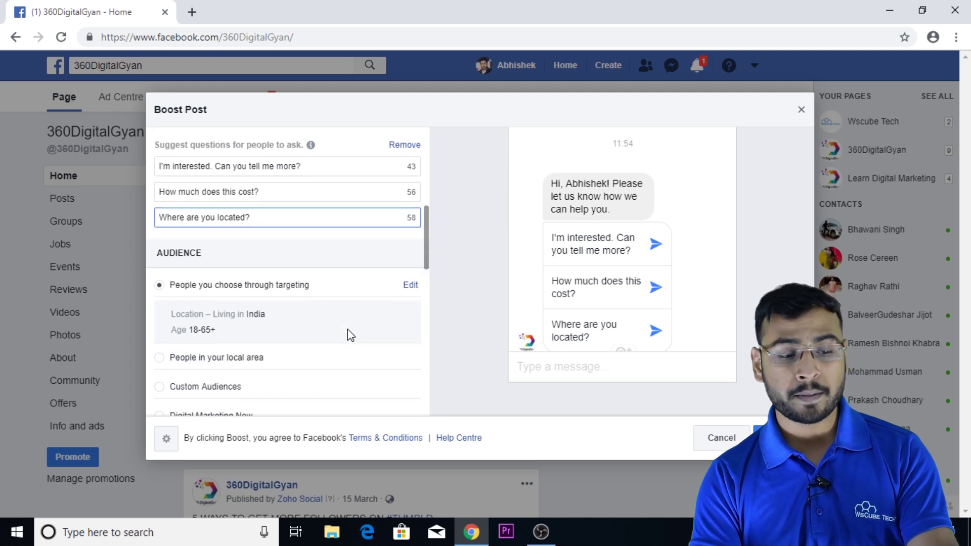
{"action": "scroll", "coordinate": [349, 335], "scroll_direction": "down", "scroll_amount": 1}
{"action": "scroll", "coordinate": [349, 334], "scroll_direction": "down", "scroll_amount": 1}
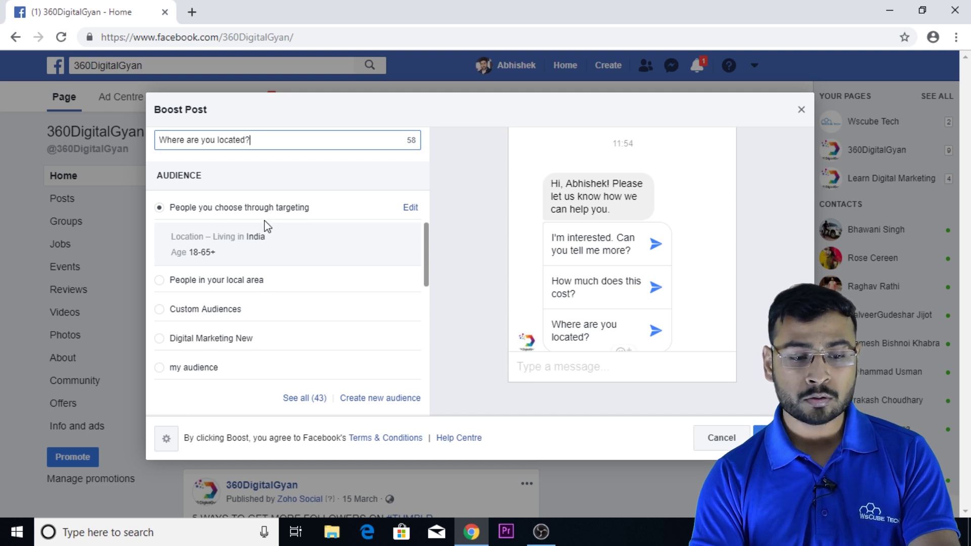
{"action": "left_click", "coordinate": [410, 208]}
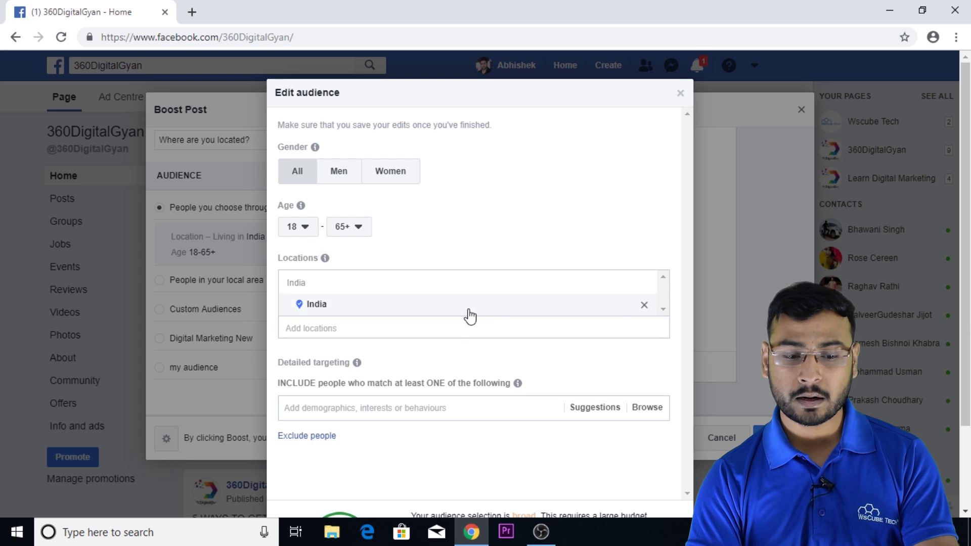
{"action": "scroll", "coordinate": [501, 332], "scroll_direction": "down", "scroll_amount": 2}
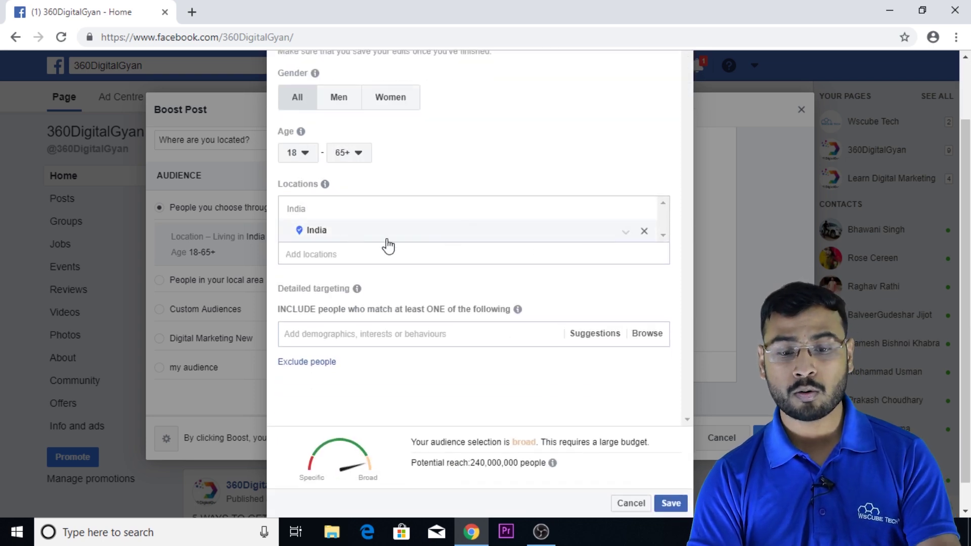
{"action": "left_click", "coordinate": [649, 236]}
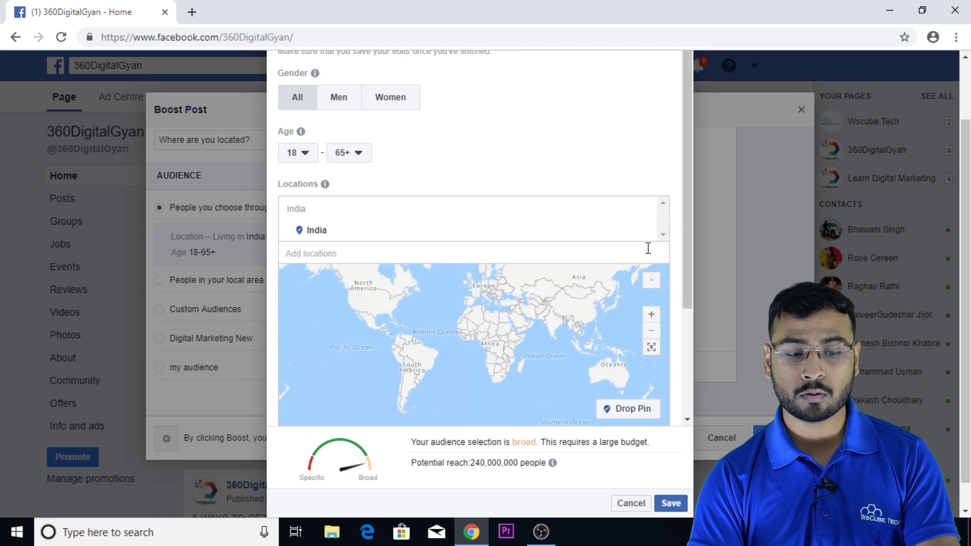
{"action": "left_click", "coordinate": [414, 259]}
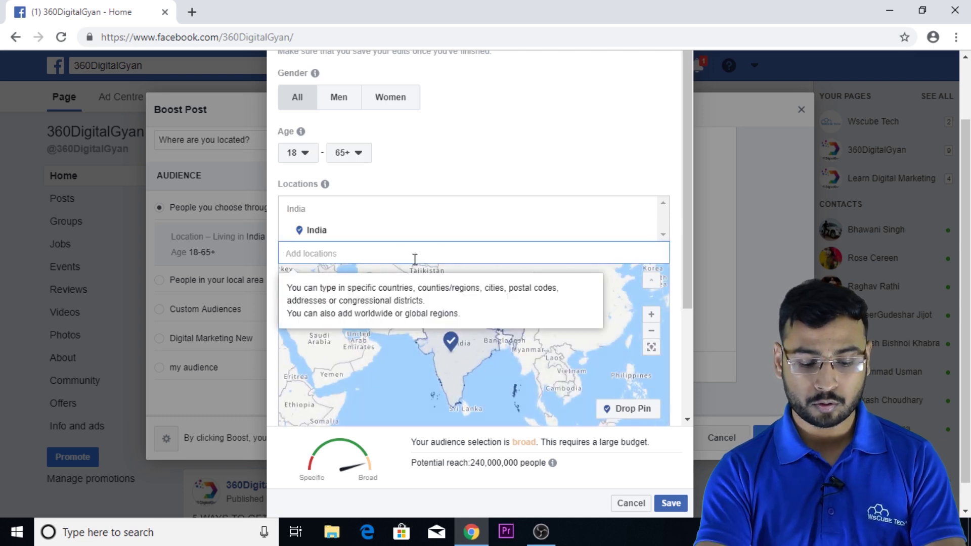
{"action": "type", "text": "Jodhp"}
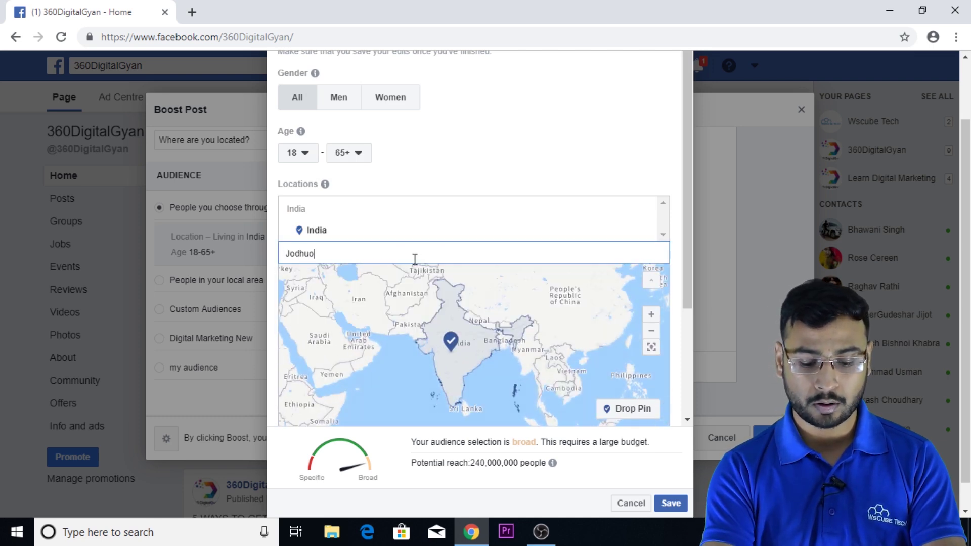
{"action": "type", "text": "ur"}
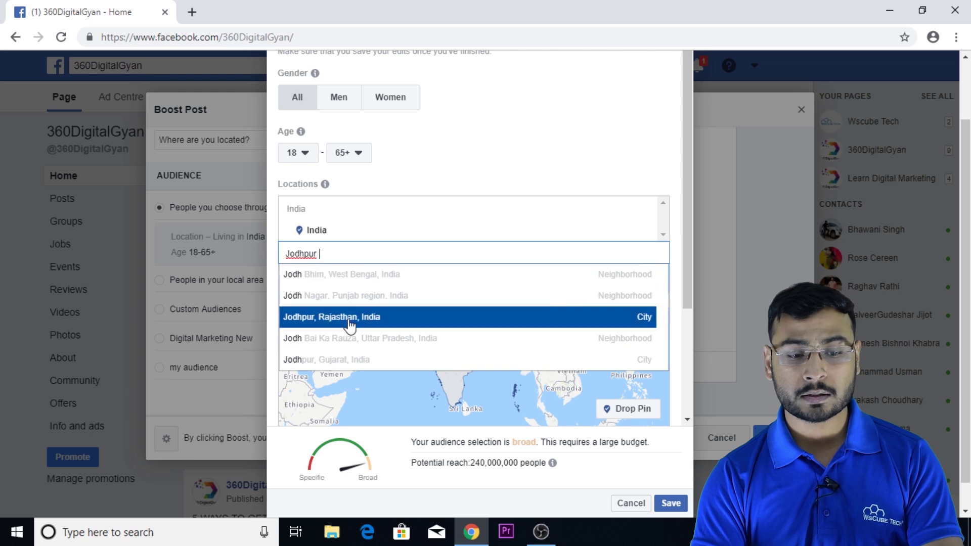
{"action": "left_click", "coordinate": [367, 283]}
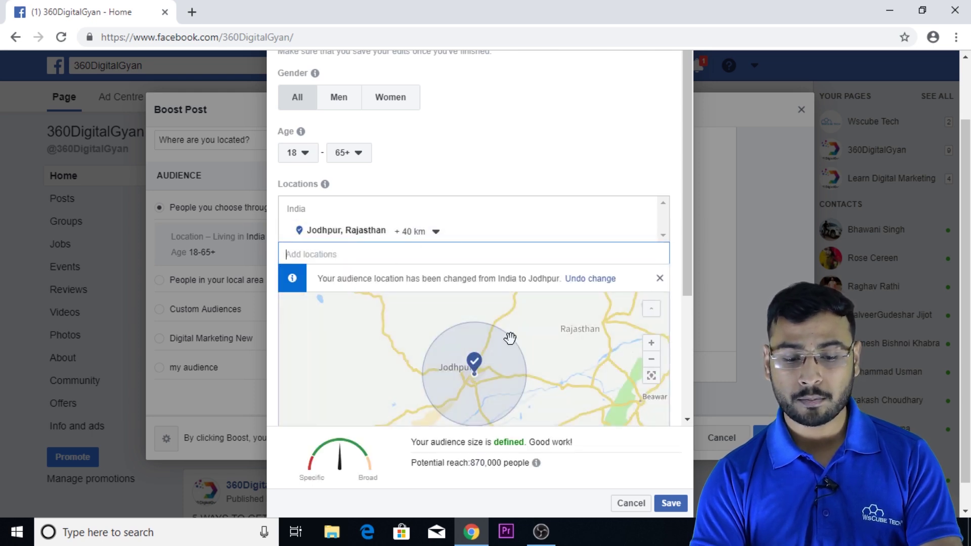
Add the interest "Digital marketing" to the audience's detailed targeting
{"action": "scroll", "coordinate": [496, 349], "scroll_direction": "down", "scroll_amount": 4}
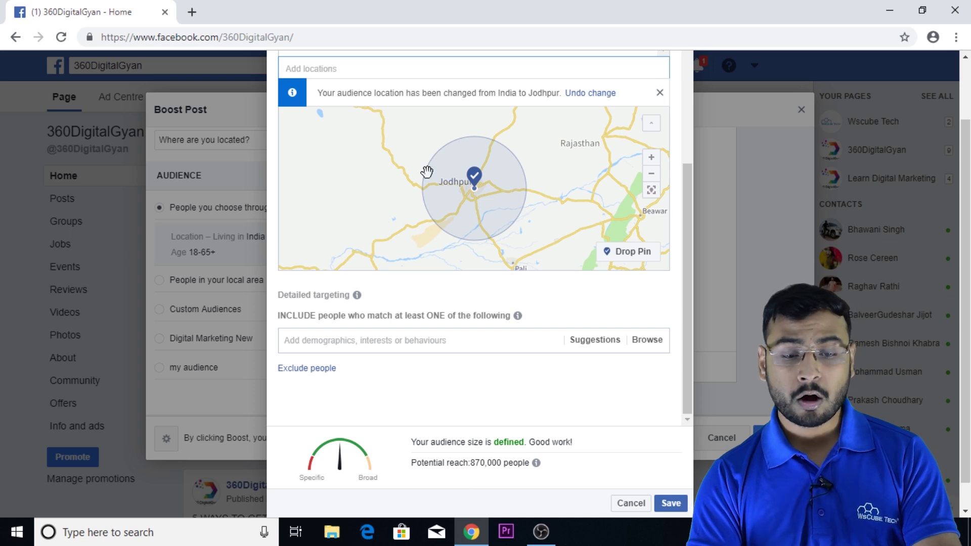
{"action": "scroll", "coordinate": [427, 172], "scroll_direction": "up", "scroll_amount": 4}
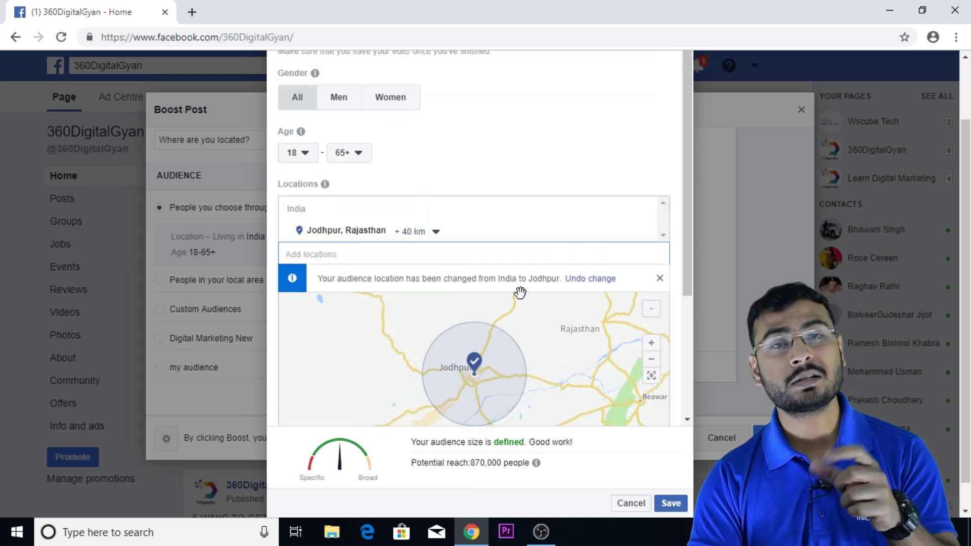
{"action": "scroll", "coordinate": [520, 294], "scroll_direction": "down", "scroll_amount": 4}
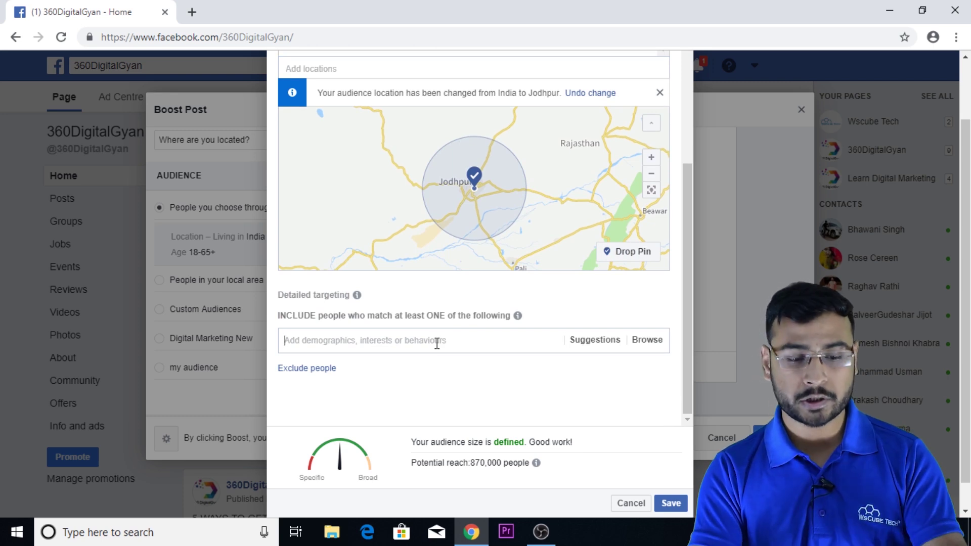
{"action": "type", "text": "Dig"}
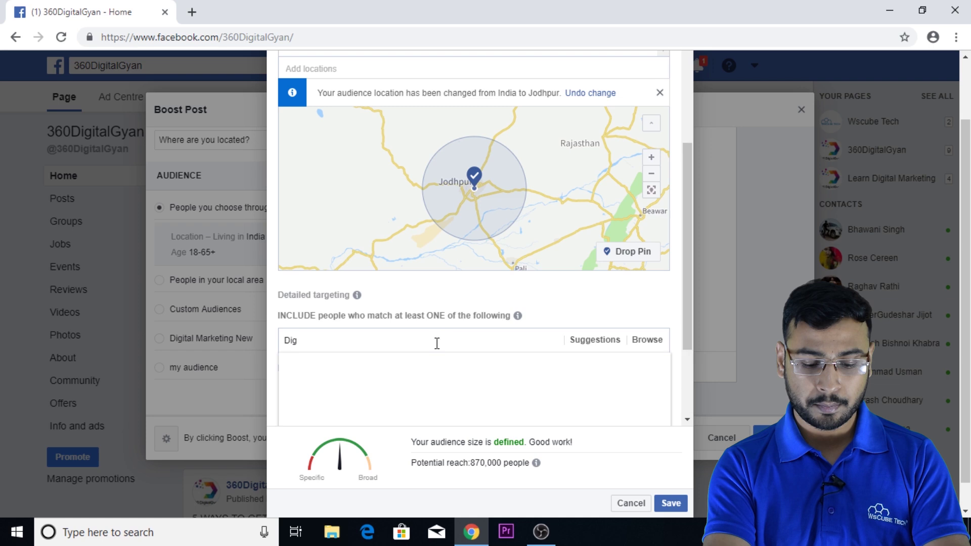
{"action": "type", "text": "i"}
{"action": "type", "text": "tal "}
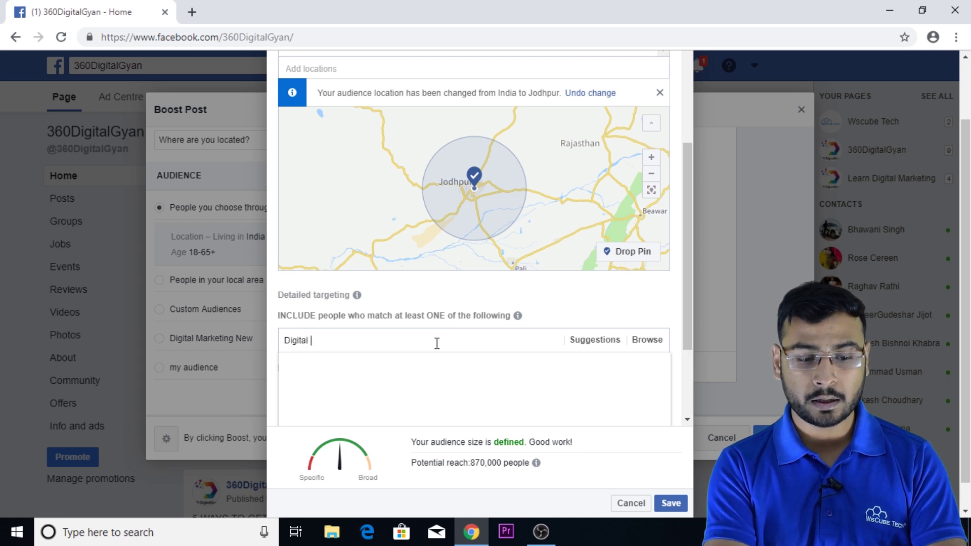
{"action": "type", "text": "Marketing"}
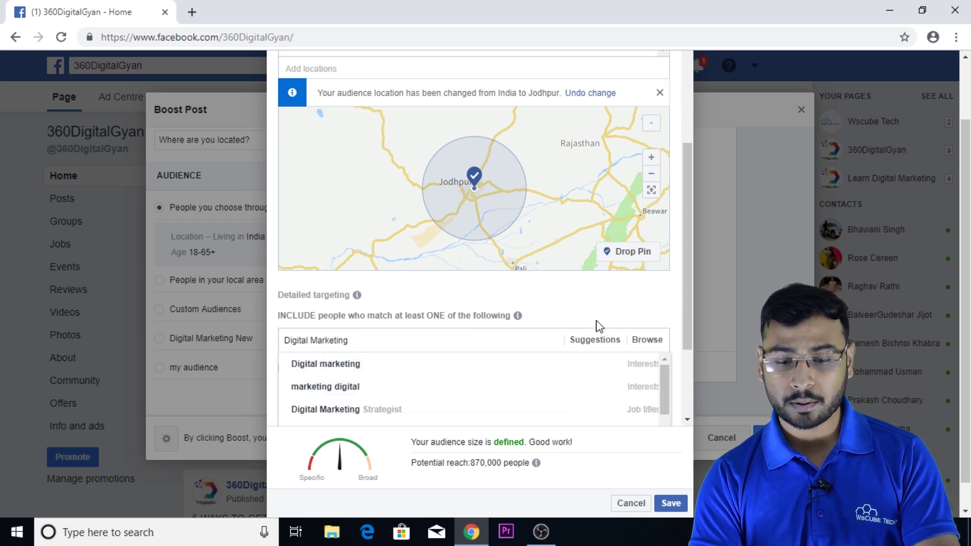
{"action": "left_click", "coordinate": [322, 365]}
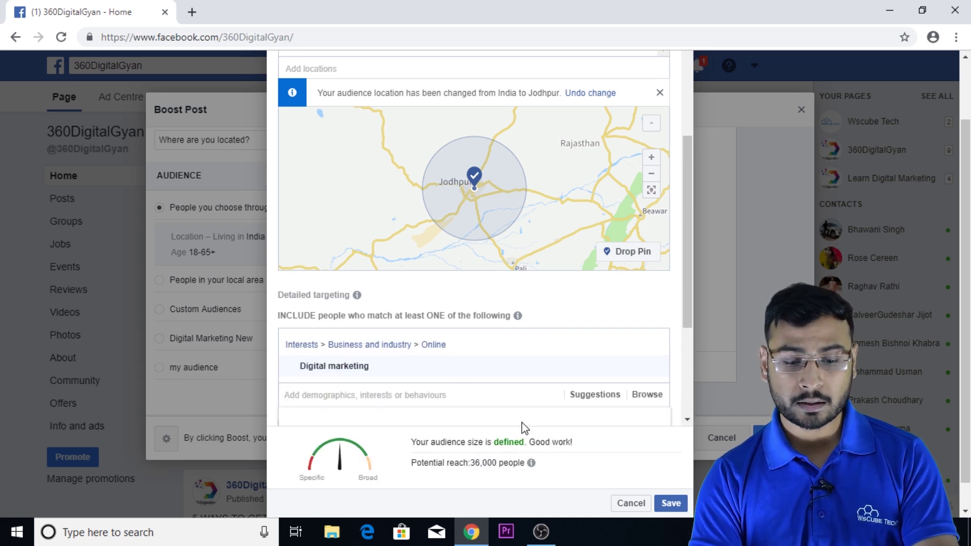
Review the audience's location map and the details of the Digital marketing interest
{"action": "scroll", "coordinate": [525, 428], "scroll_direction": "down", "scroll_amount": 1}
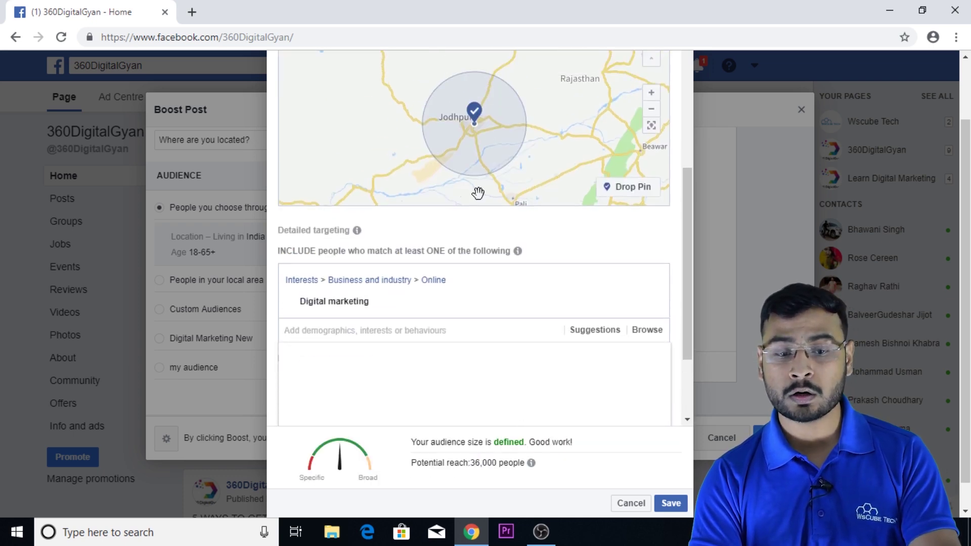
{"action": "scroll", "coordinate": [477, 190], "scroll_direction": "down", "scroll_amount": 1}
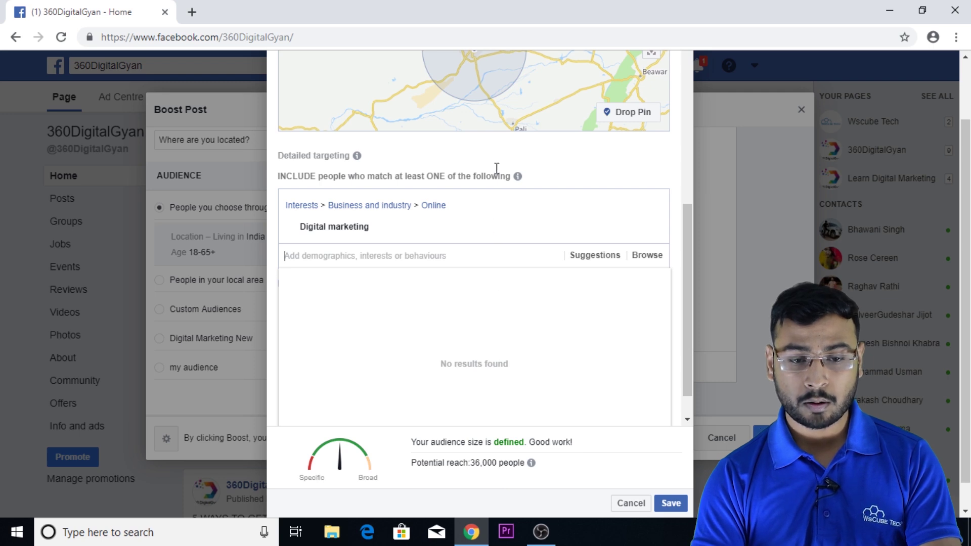
{"action": "scroll", "coordinate": [496, 172], "scroll_direction": "up", "scroll_amount": 4}
{"action": "scroll", "coordinate": [498, 171], "scroll_direction": "down", "scroll_amount": 4}
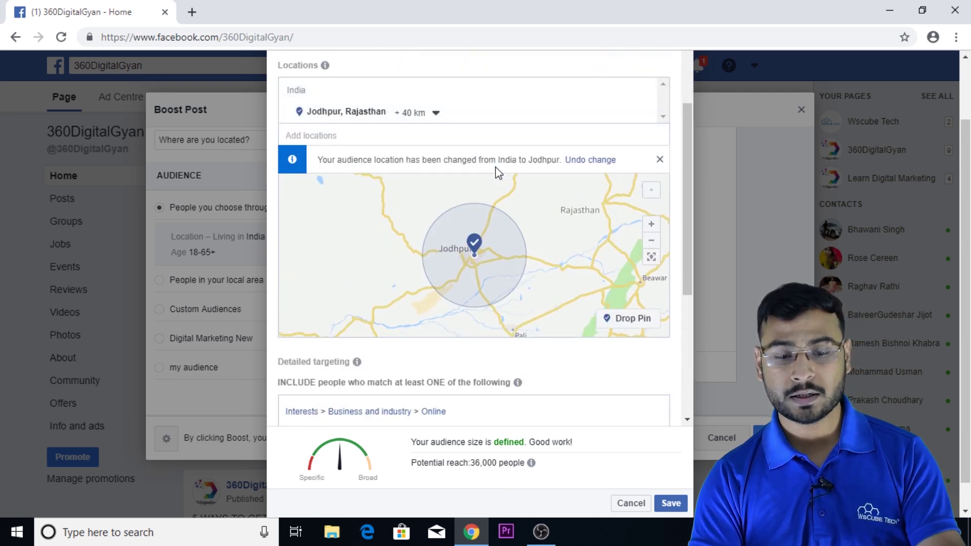
{"action": "mouse_move", "coordinate": [504, 303]}
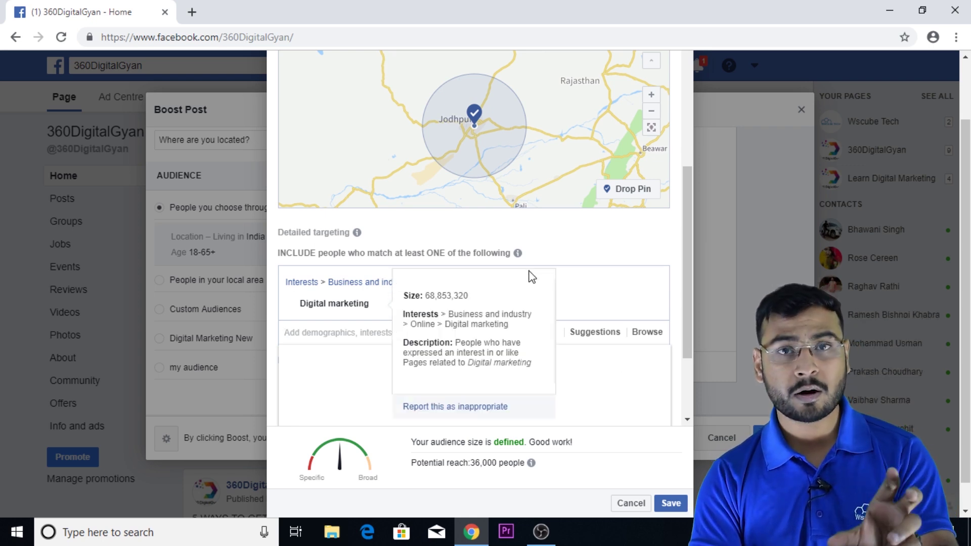
Save the edited audience with its Jodhpur location and Digital marketing interest
{"action": "scroll", "coordinate": [480, 278], "scroll_direction": "down", "scroll_amount": 3}
{"action": "left_click", "coordinate": [668, 502]}
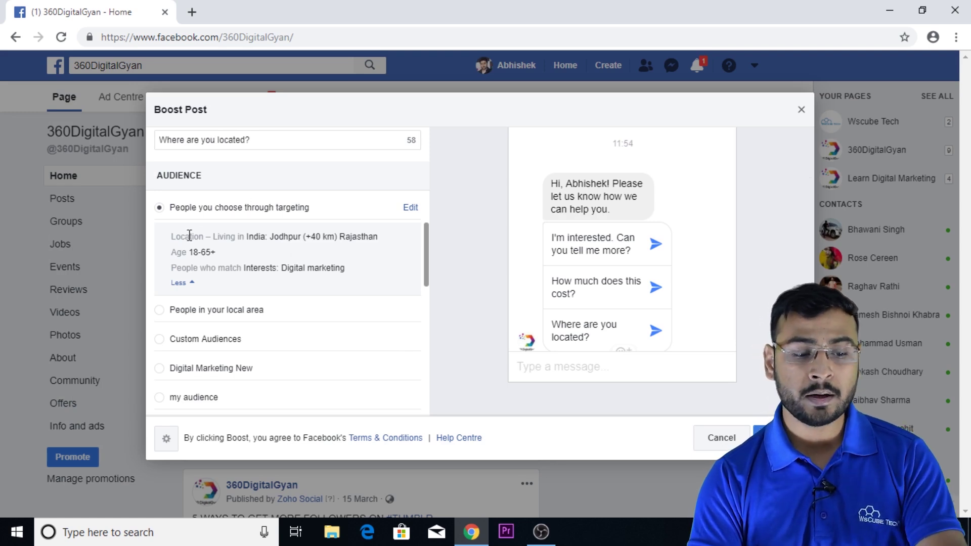
Switch the audience to people in your local area with a 5 kilometre radius, and reopen the radius choices
{"action": "scroll", "coordinate": [326, 342], "scroll_direction": "down", "scroll_amount": 1}
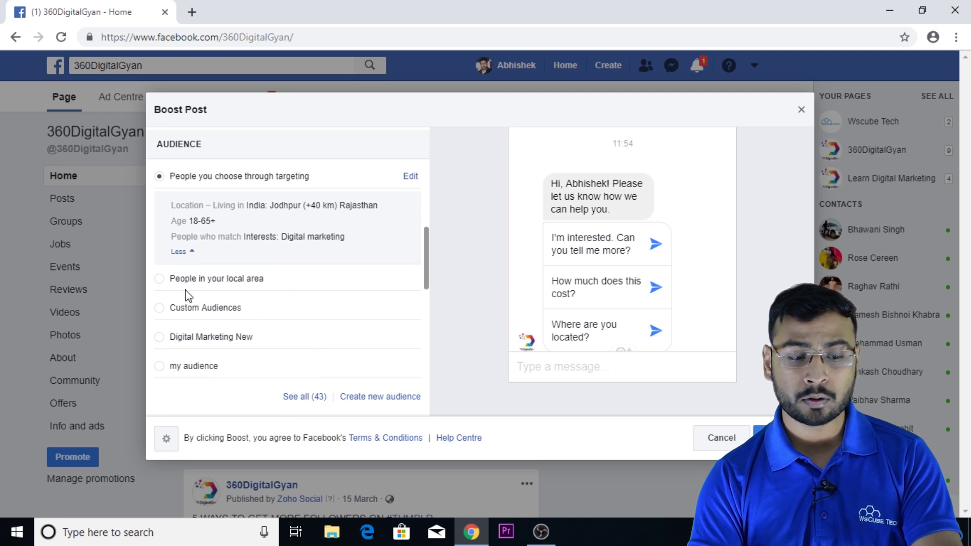
{"action": "left_click", "coordinate": [230, 283]}
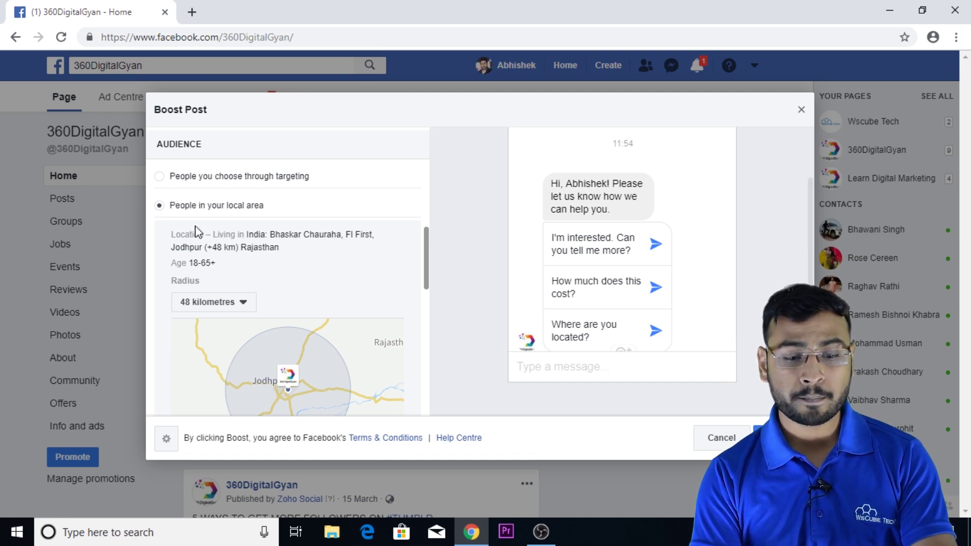
{"action": "scroll", "coordinate": [347, 324], "scroll_direction": "down", "scroll_amount": 1}
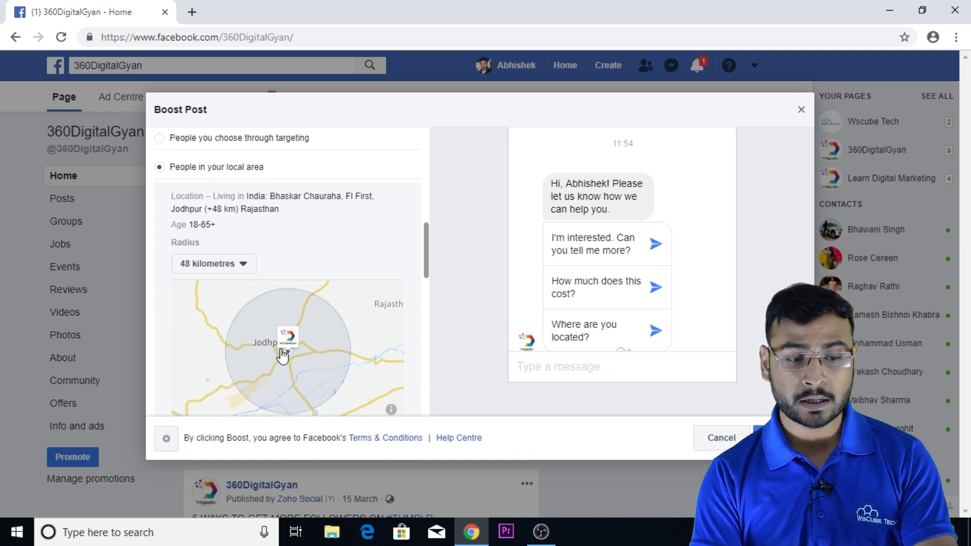
{"action": "left_click", "coordinate": [227, 265]}
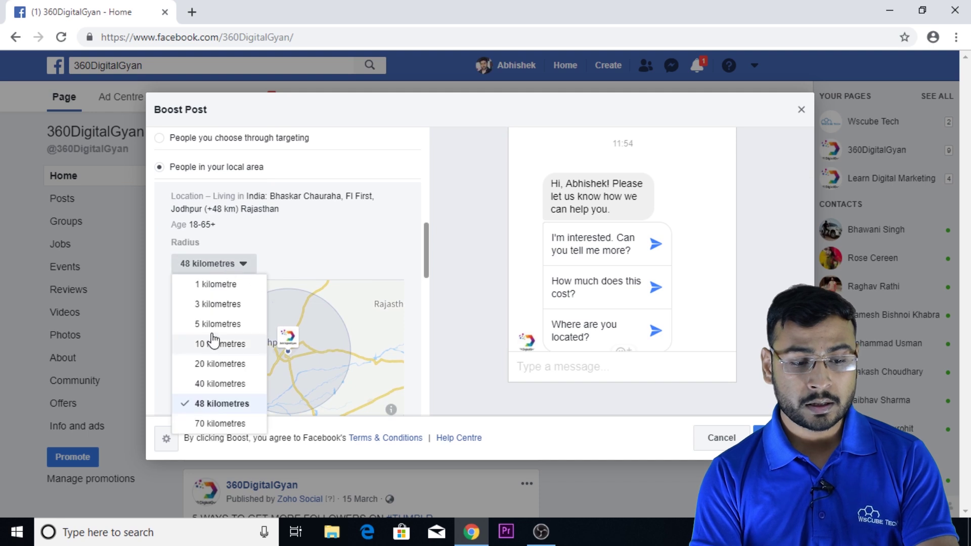
{"action": "left_click", "coordinate": [218, 324]}
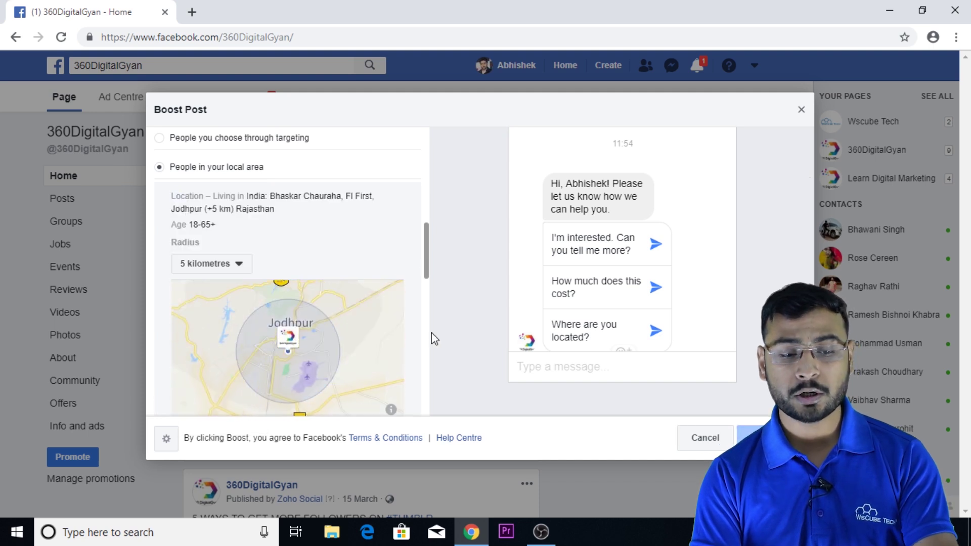
{"action": "left_click", "coordinate": [241, 266]}
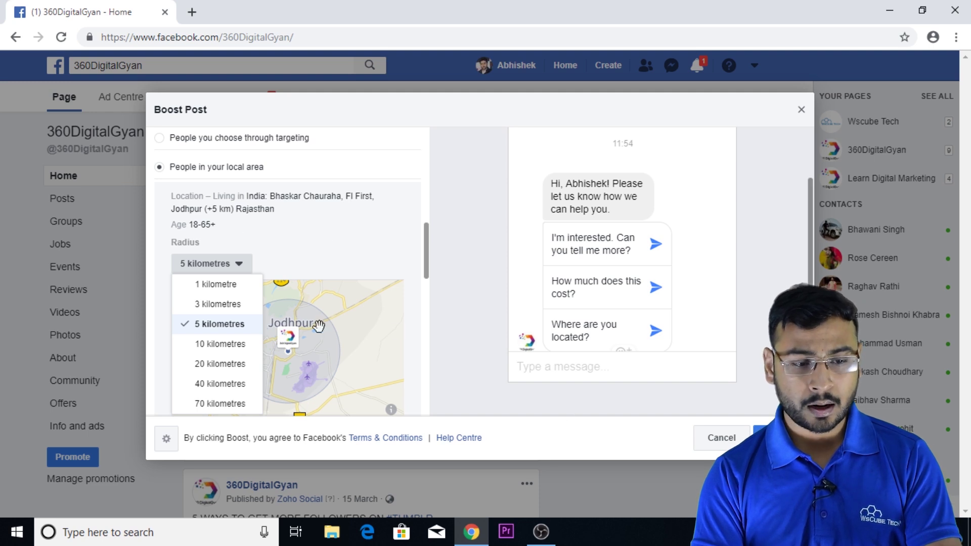
Choose Custom Audiences as the boost's audience and look over the available audience options
{"action": "scroll", "coordinate": [396, 337], "scroll_direction": "down", "scroll_amount": 4}
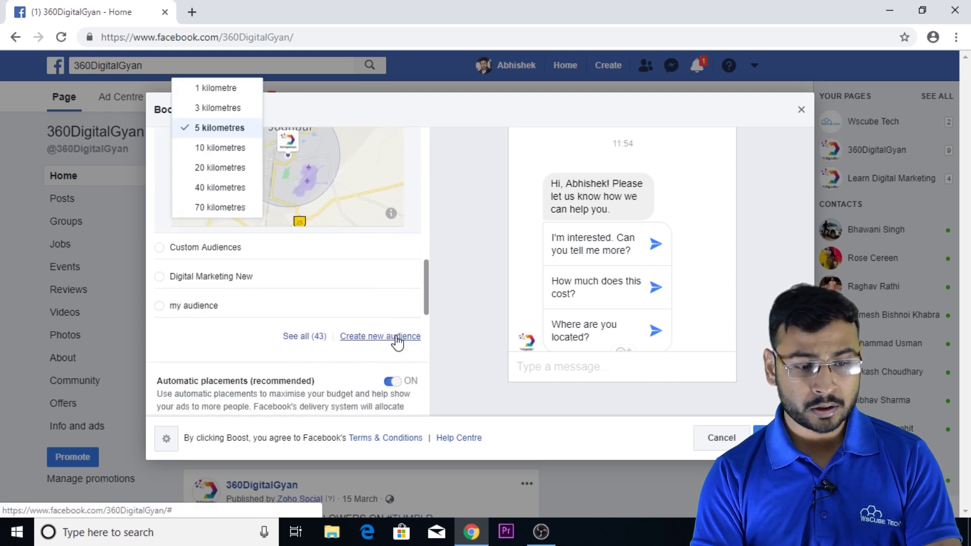
{"action": "left_click", "coordinate": [245, 248]}
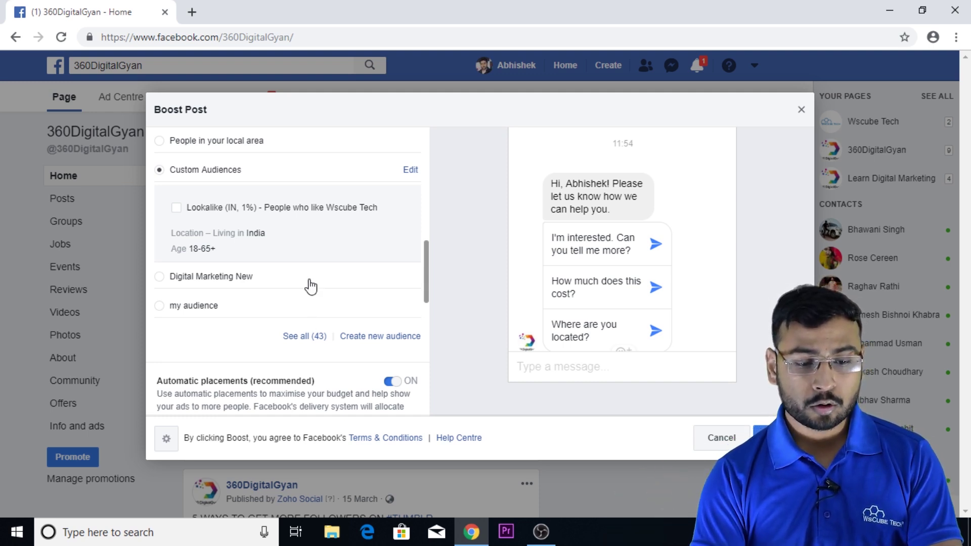
{"action": "scroll", "coordinate": [310, 284], "scroll_direction": "down", "scroll_amount": 2}
{"action": "scroll", "coordinate": [310, 281], "scroll_direction": "up", "scroll_amount": 5}
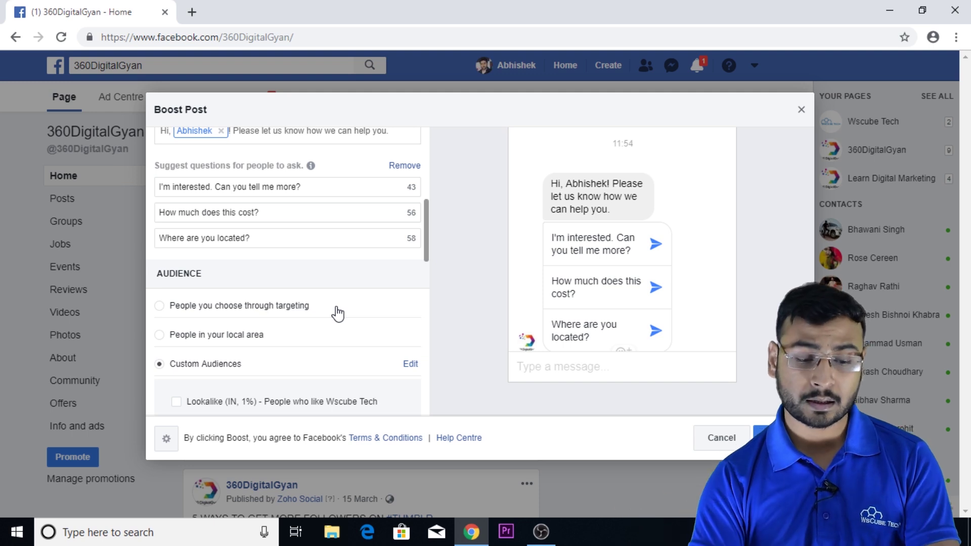
{"action": "scroll", "coordinate": [346, 369], "scroll_direction": "down", "scroll_amount": 4}
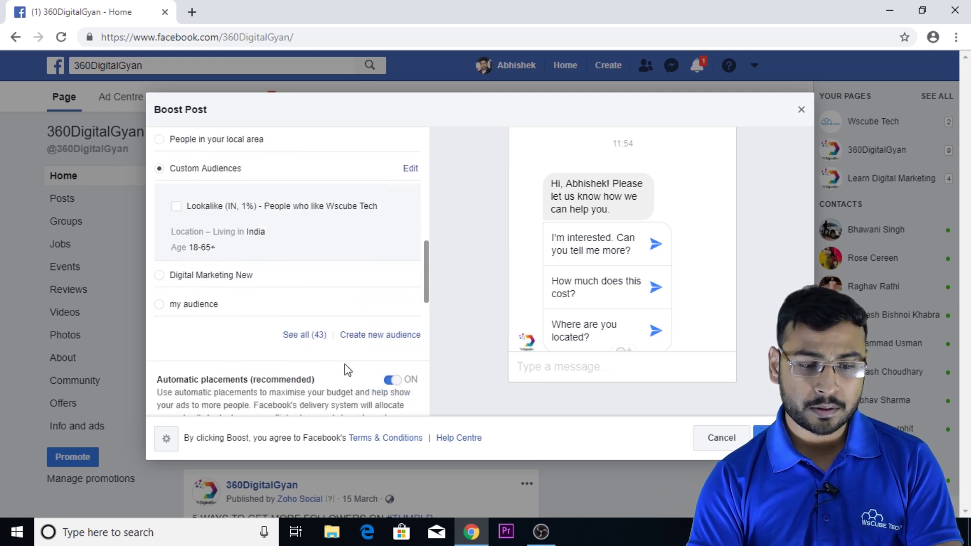
Turn automatic placements off, exclude and re-include Instagram, and turn automatic placements back on
{"action": "scroll", "coordinate": [346, 369], "scroll_direction": "down", "scroll_amount": 1}
{"action": "scroll", "coordinate": [345, 369], "scroll_direction": "down", "scroll_amount": 1}
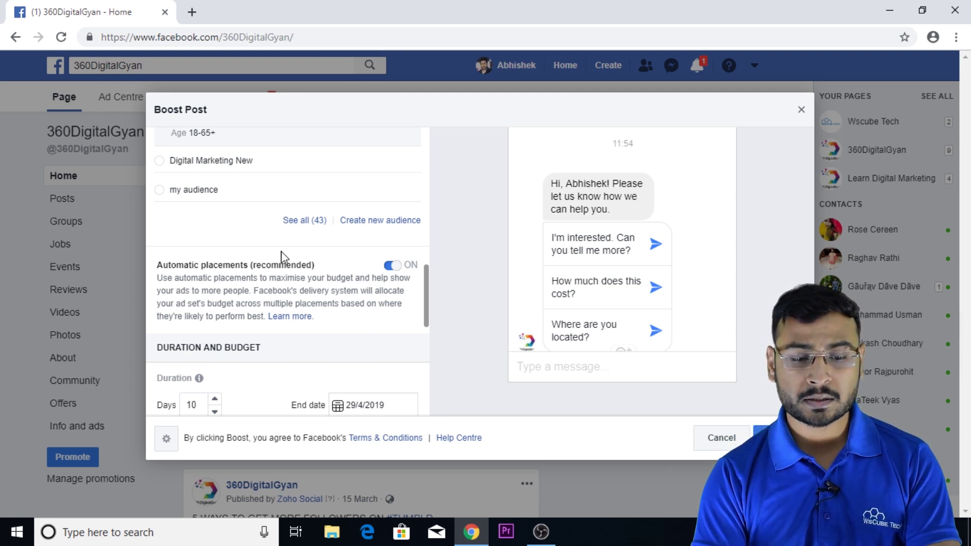
{"action": "left_click", "coordinate": [393, 265]}
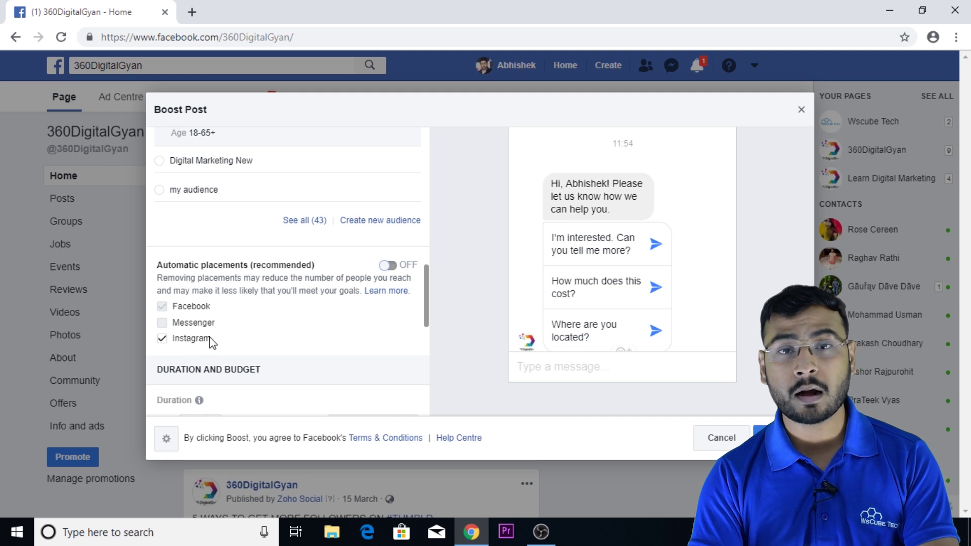
{"action": "left_click", "coordinate": [162, 338]}
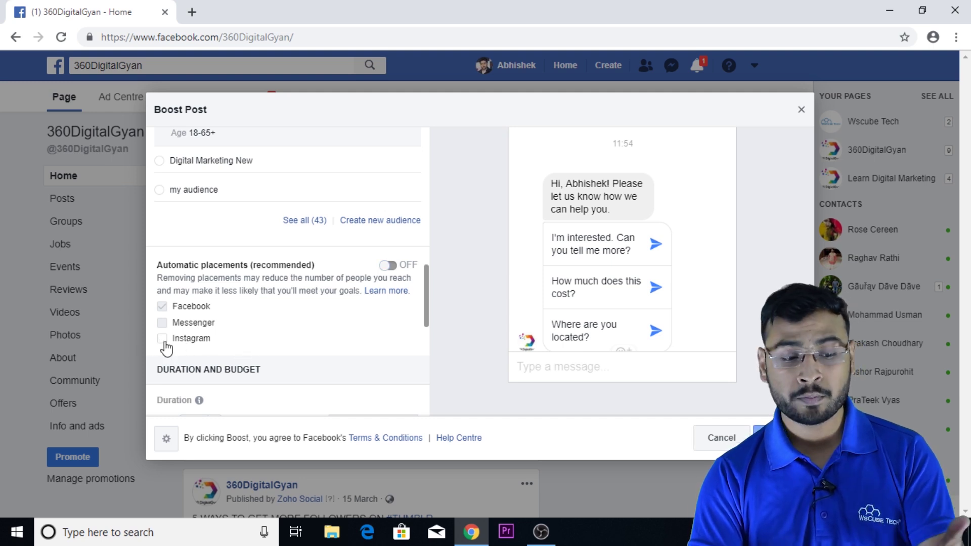
{"action": "left_click", "coordinate": [163, 339]}
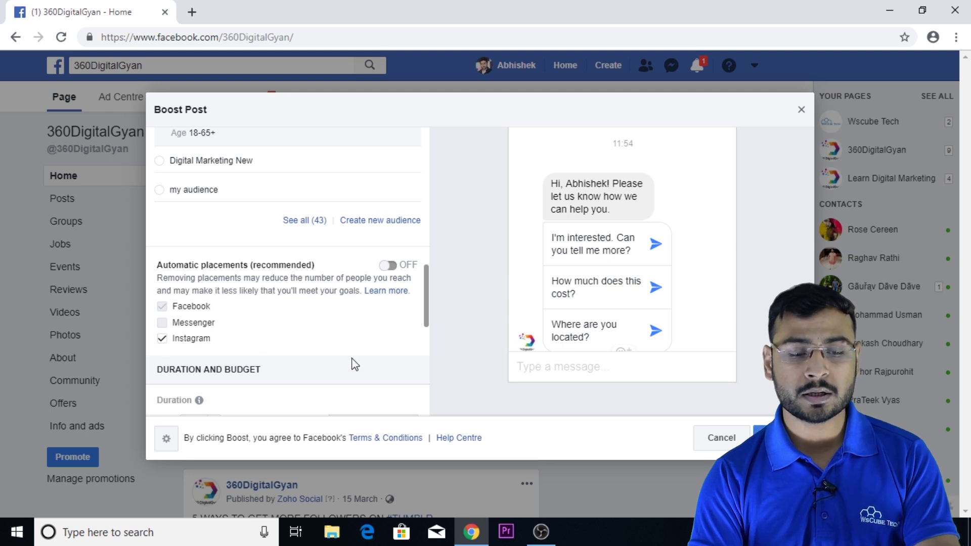
{"action": "left_click", "coordinate": [392, 266]}
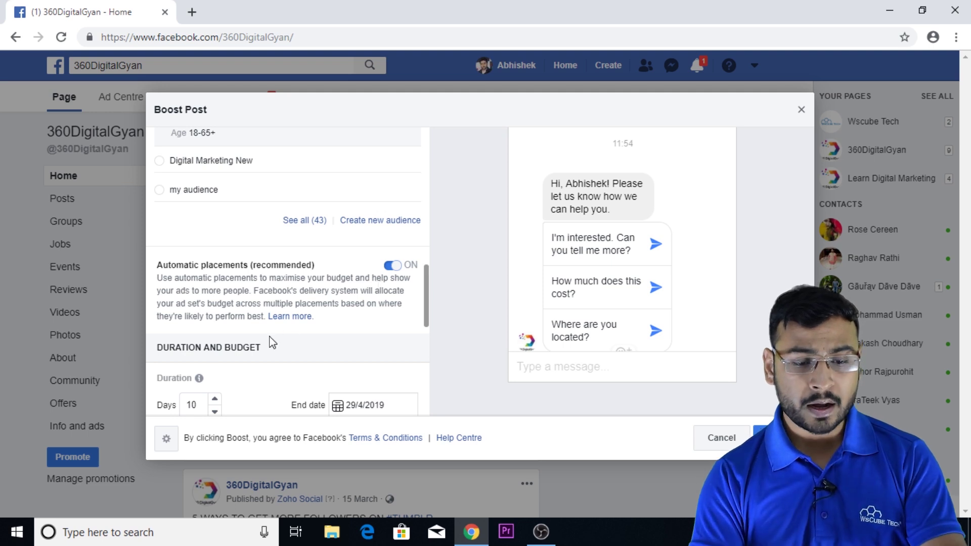
Set the boost's duration to 4 days
{"action": "scroll", "coordinate": [333, 374], "scroll_direction": "down", "scroll_amount": 2}
{"action": "scroll", "coordinate": [334, 374], "scroll_direction": "down", "scroll_amount": 1}
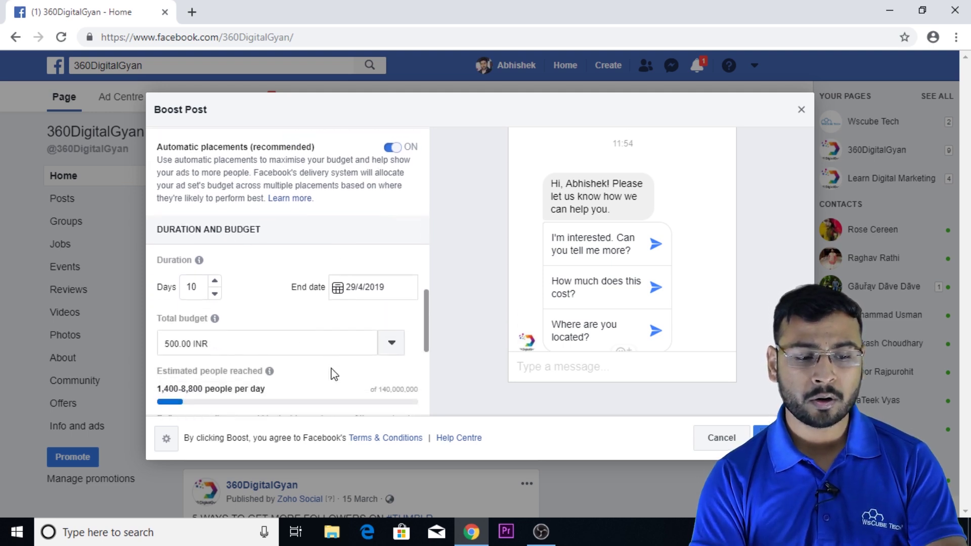
{"action": "mouse_move", "coordinate": [199, 244]}
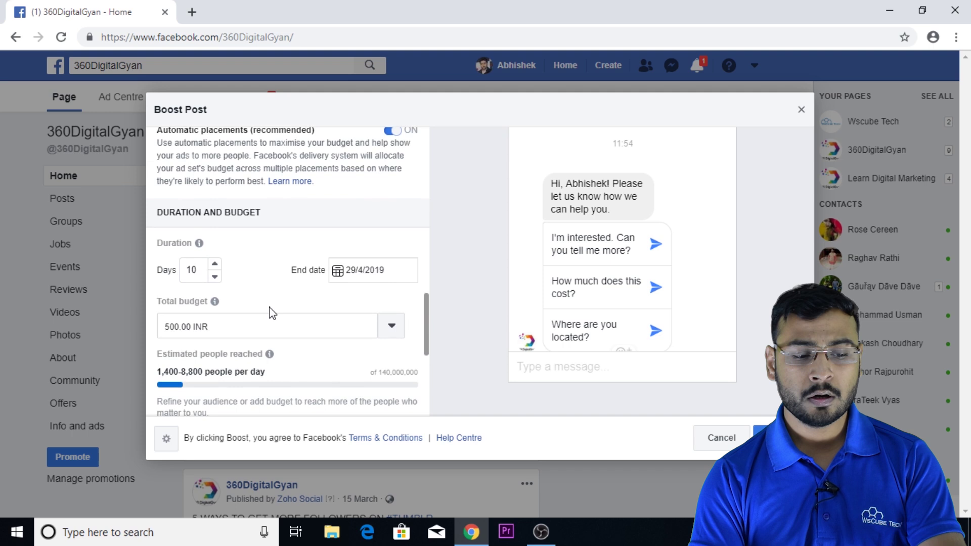
{"action": "scroll", "coordinate": [274, 313], "scroll_direction": "down", "scroll_amount": 1}
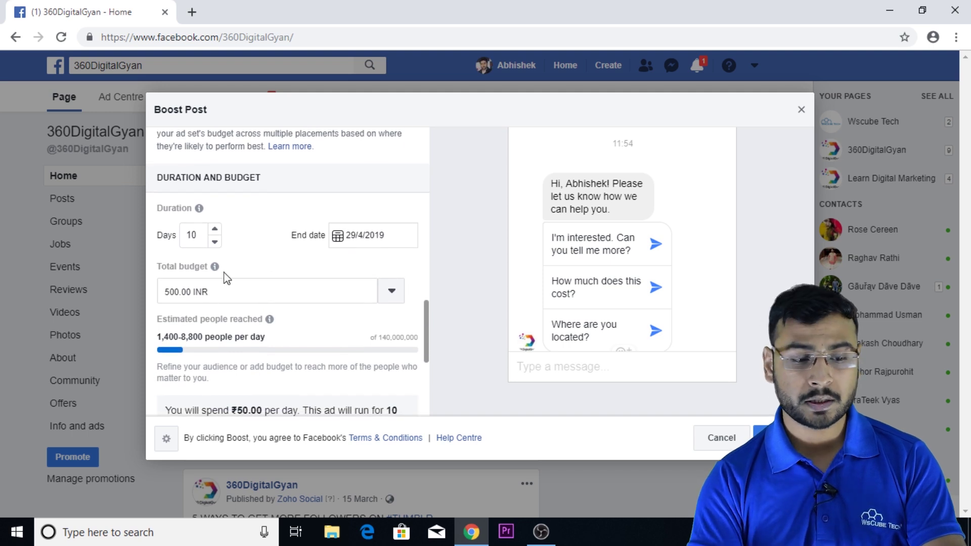
{"action": "double_click", "coordinate": [190, 230]}
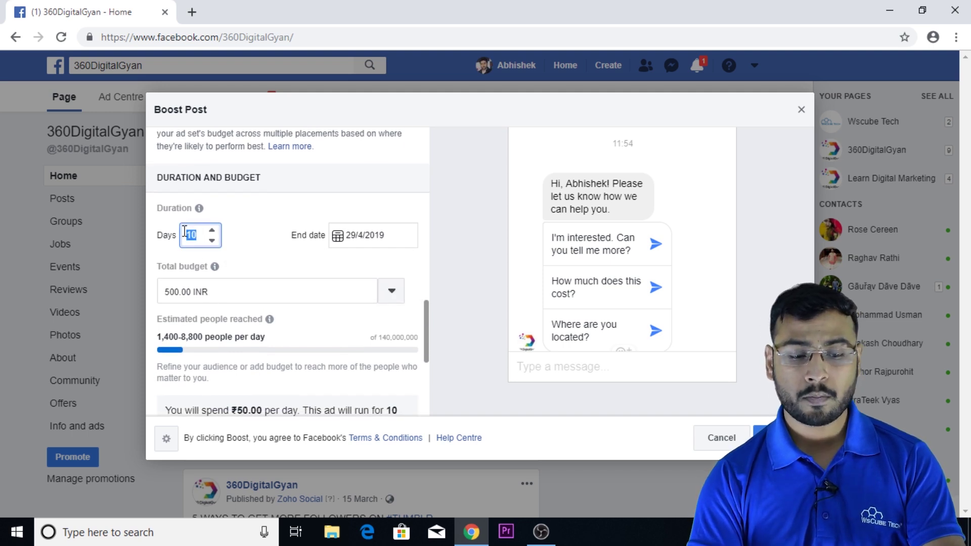
{"action": "left_click_drag", "start_coordinate": [190, 230], "coordinate": [177, 232]}
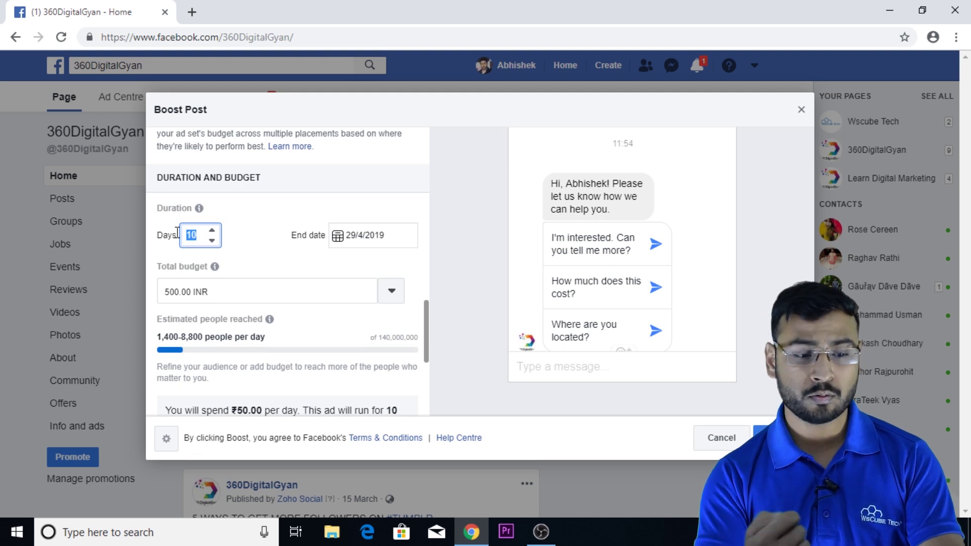
{"action": "type", "text": "4"}
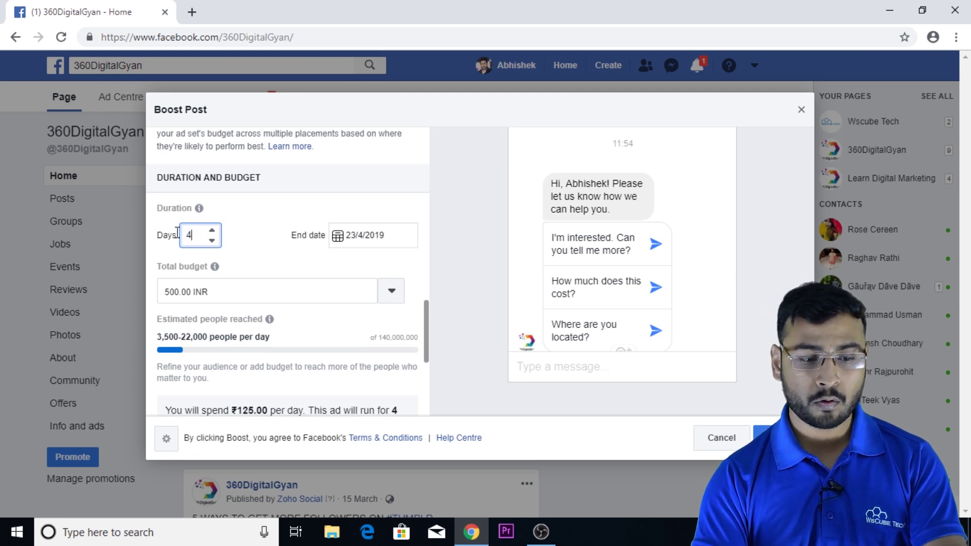
{"action": "left_click", "coordinate": [293, 268]}
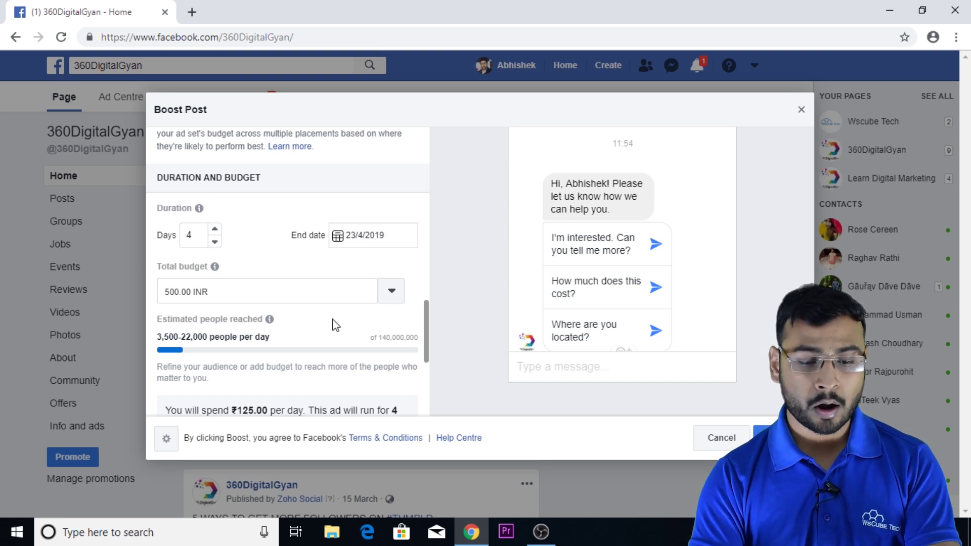
Set the total budget to 1000 INR and check the explanation of the estimated people reached
{"action": "scroll", "coordinate": [334, 318], "scroll_direction": "down", "scroll_amount": 1}
{"action": "mouse_move", "coordinate": [248, 305]}
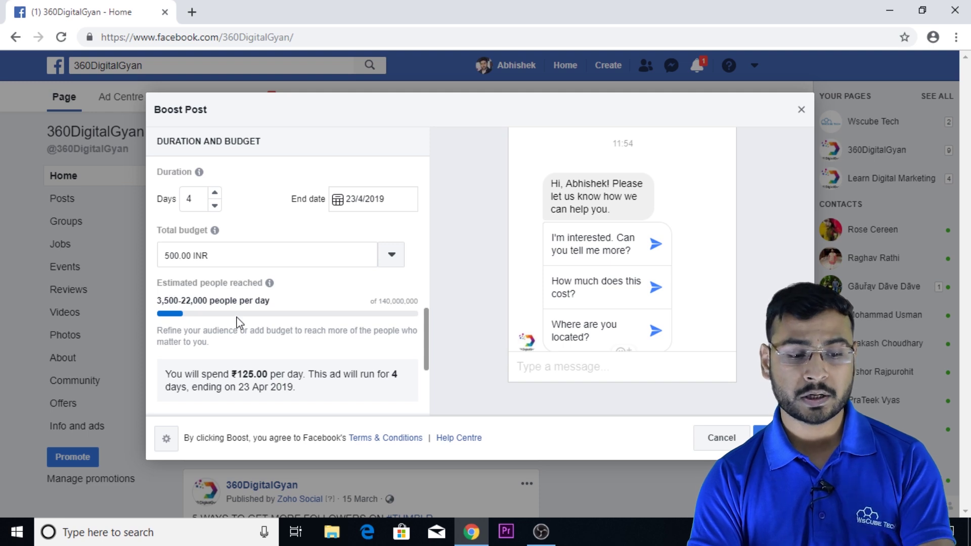
{"action": "left_click_drag", "start_coordinate": [183, 253], "coordinate": [170, 254]}
{"action": "key", "text": "BackSpace"}
{"action": "key", "text": "BackSpace"}
{"action": "type", "text": "1000"}
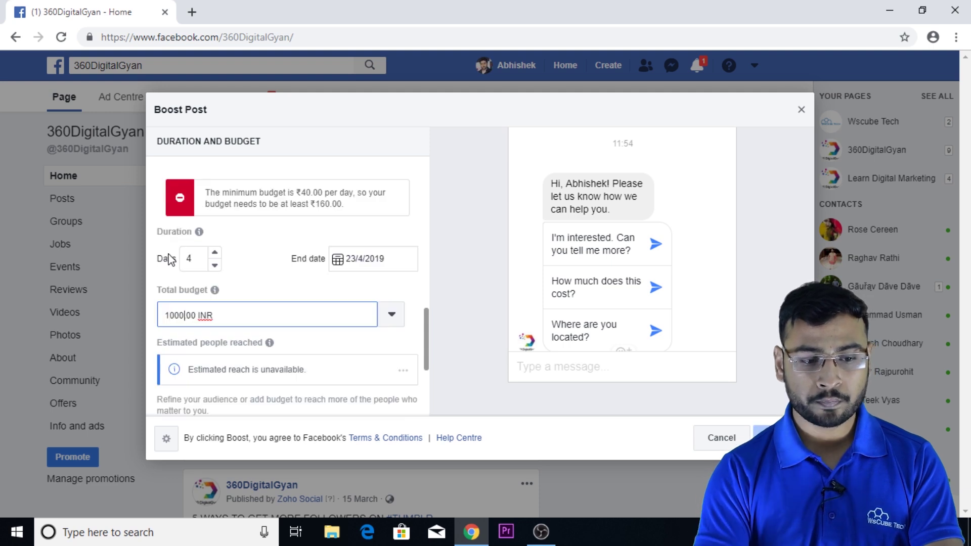
{"action": "left_click", "coordinate": [292, 245]}
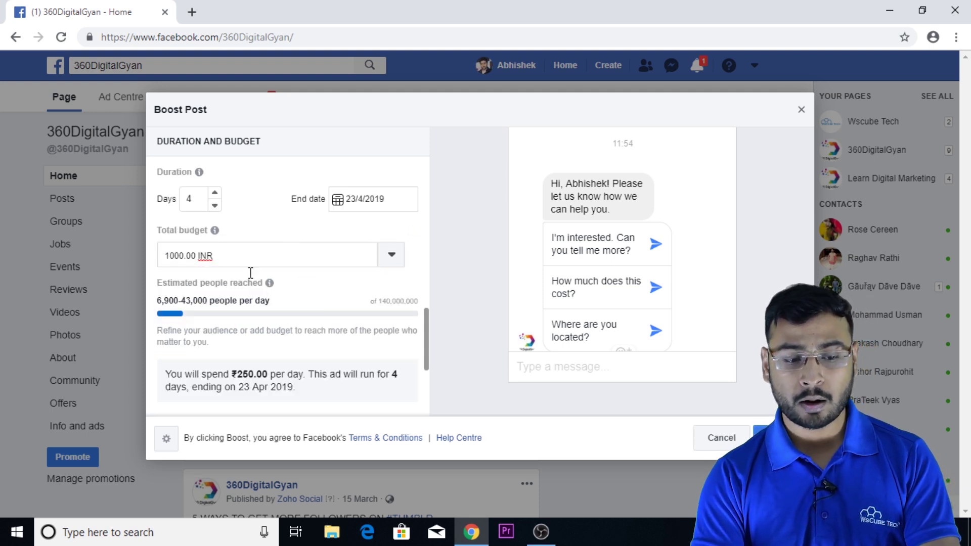
{"action": "mouse_move", "coordinate": [218, 321]}
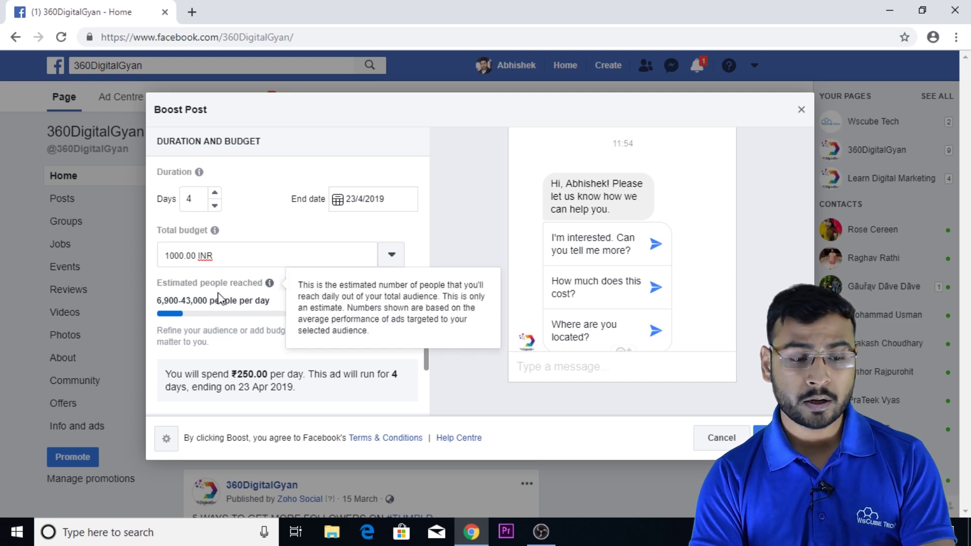
Try a total budget of 2500 INR to compare the estimated reach, and restore the budget to 1000 INR
{"action": "left_click", "coordinate": [186, 257]}
{"action": "left_click_drag", "start_coordinate": [185, 257], "coordinate": [126, 253]}
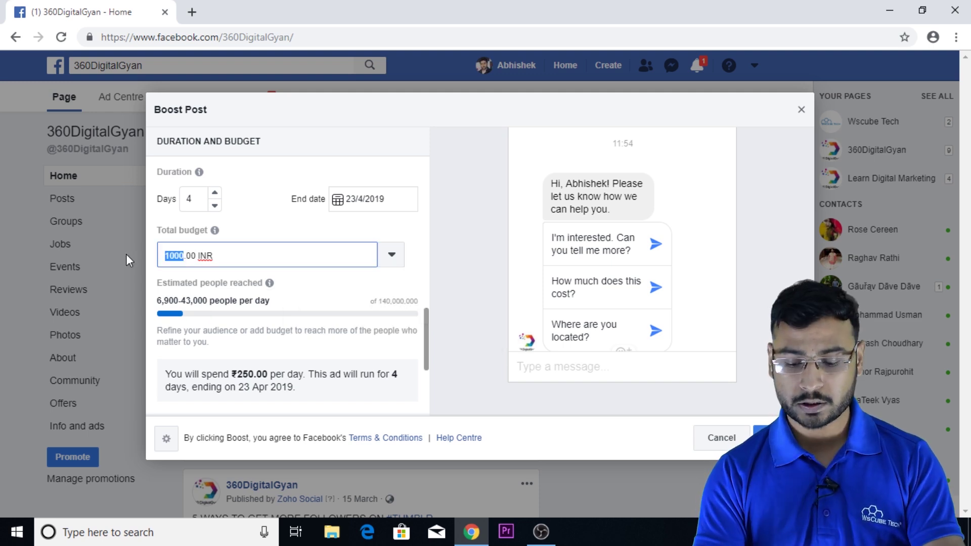
{"action": "type", "text": "2500"}
{"action": "left_click", "coordinate": [341, 290]}
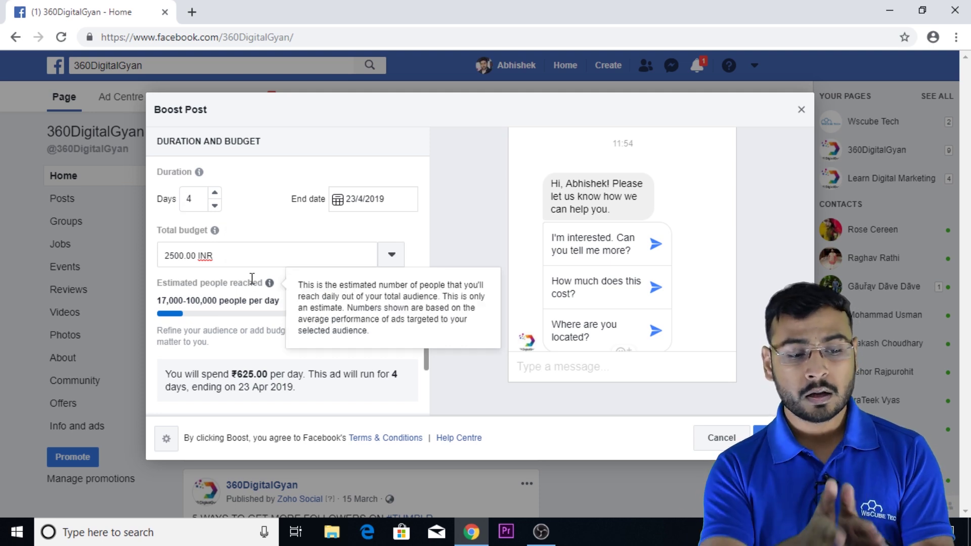
{"action": "left_click_drag", "start_coordinate": [184, 256], "coordinate": [126, 242]}
{"action": "type", "text": "1000"}
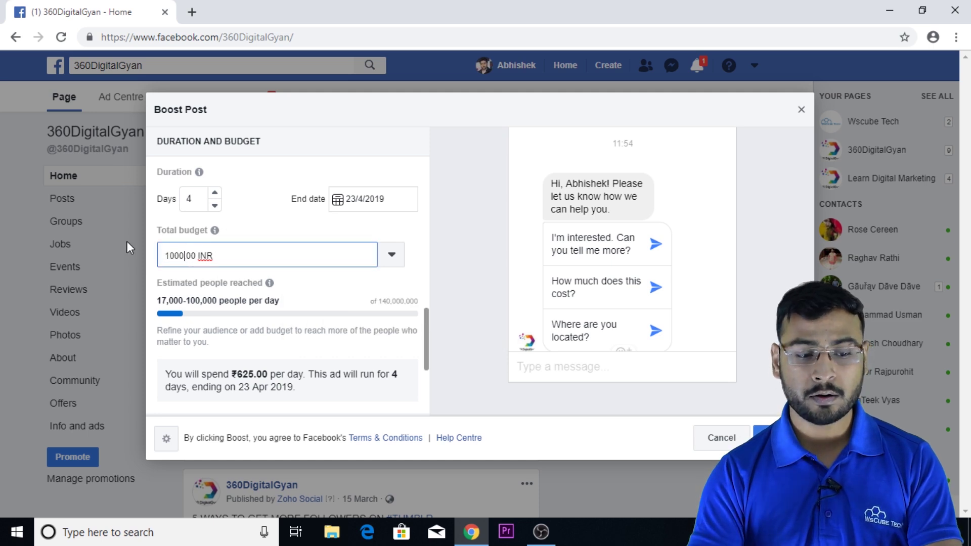
{"action": "left_click", "coordinate": [281, 291]}
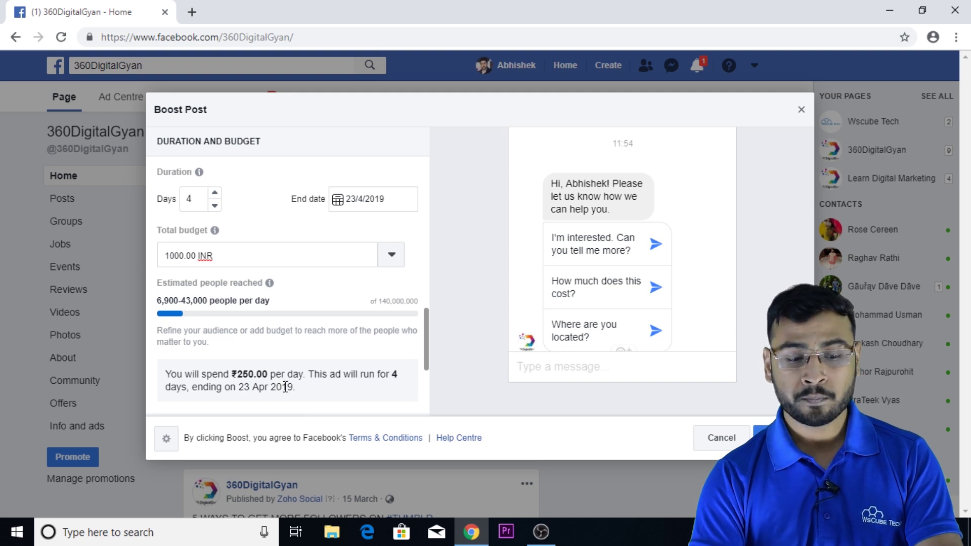
Review the spending summary, the Facebook pixel conversion tracking and the payment settings
{"action": "scroll", "coordinate": [320, 389], "scroll_direction": "down", "scroll_amount": 3}
{"action": "scroll", "coordinate": [320, 389], "scroll_direction": "down", "scroll_amount": 1}
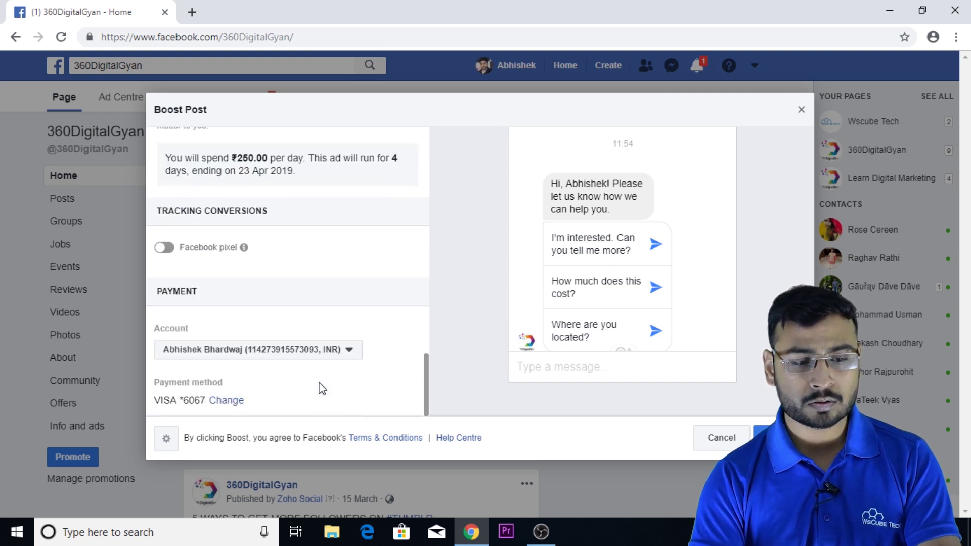
{"action": "scroll", "coordinate": [325, 226], "scroll_direction": "up", "scroll_amount": 4}
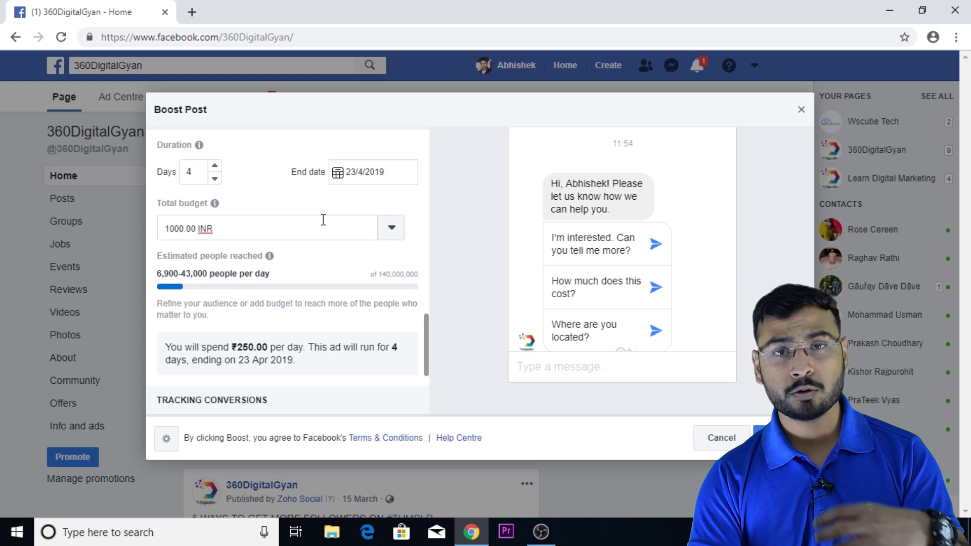
{"action": "scroll", "coordinate": [323, 219], "scroll_direction": "down", "scroll_amount": 2}
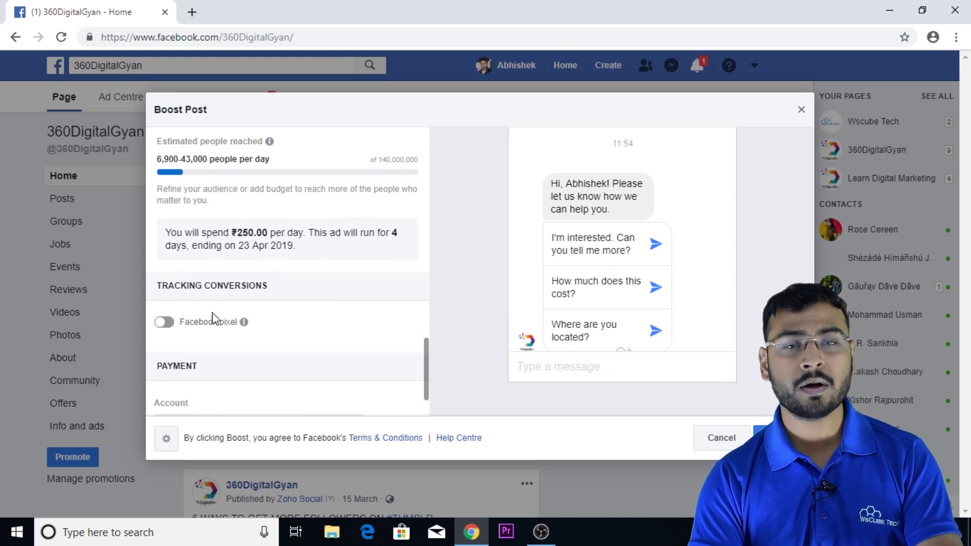
{"action": "mouse_move", "coordinate": [260, 331]}
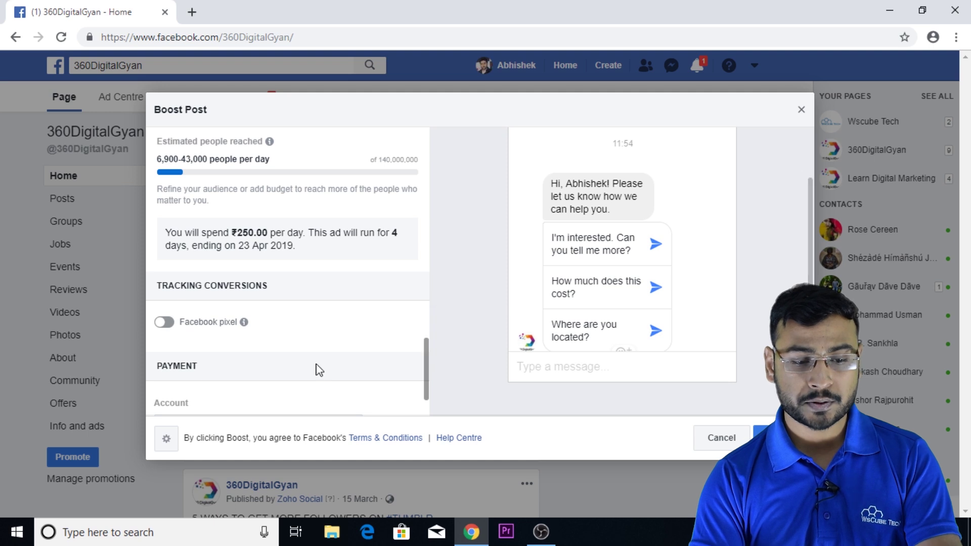
Check which ad accounts are available to pay for the boost
{"action": "scroll", "coordinate": [316, 369], "scroll_direction": "down", "scroll_amount": 2}
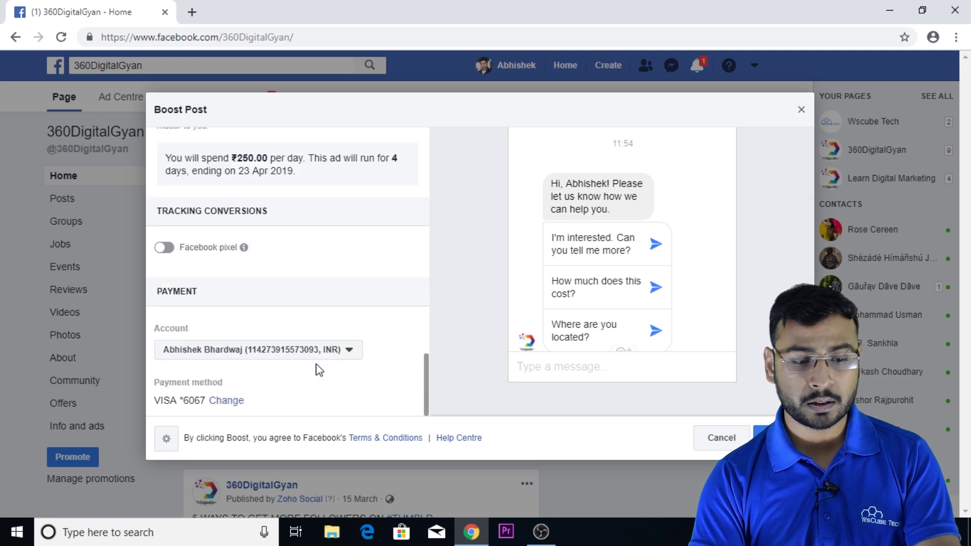
{"action": "left_click", "coordinate": [280, 360]}
{"action": "left_click", "coordinate": [353, 285]}
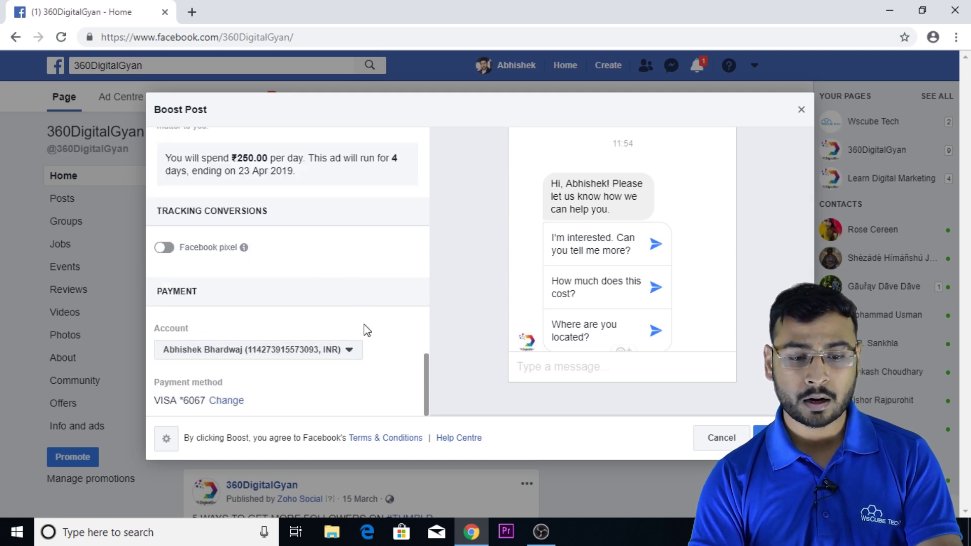
Open the page for changing the boost's payment method and review the payment methods and account spending limit
{"action": "left_click", "coordinate": [238, 407]}
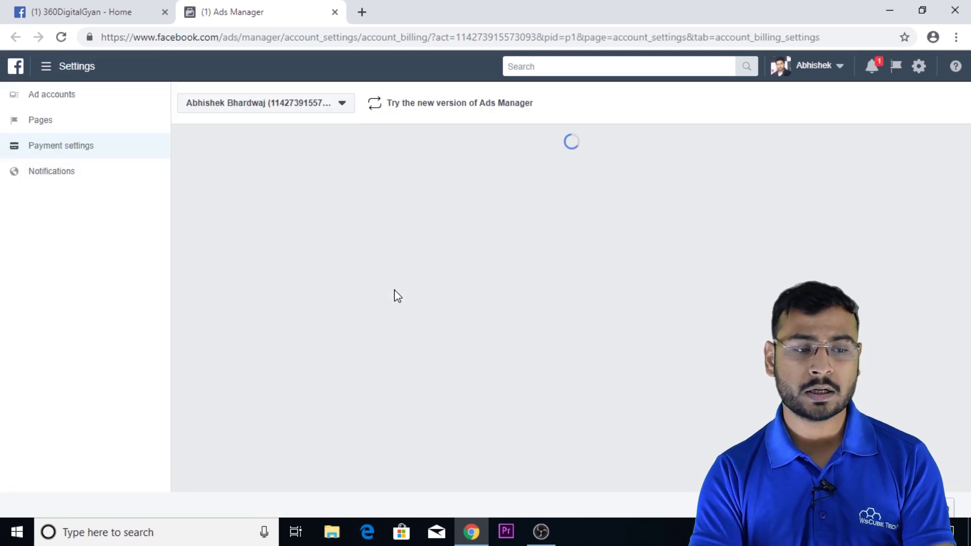
{"action": "left_click", "coordinate": [121, 11]}
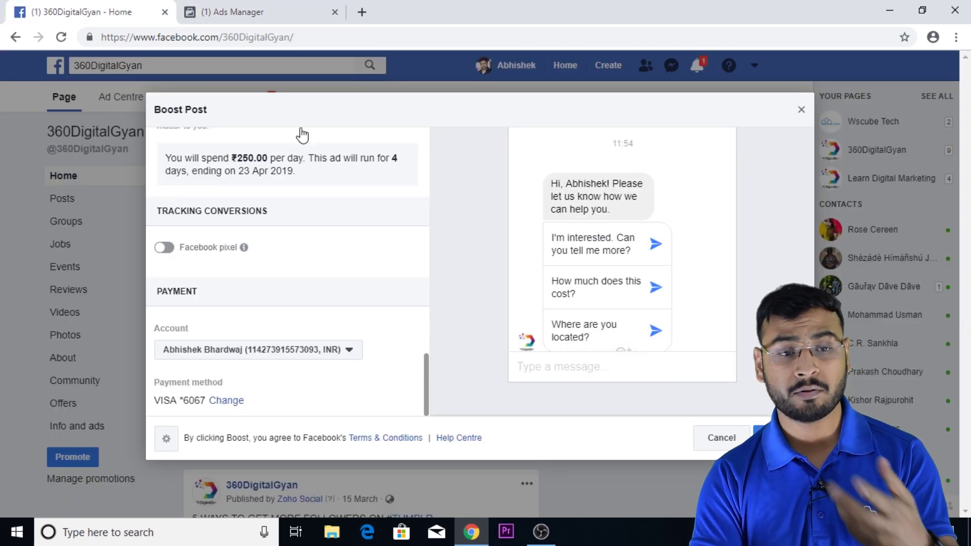
{"action": "left_click", "coordinate": [237, 10]}
{"action": "left_click", "coordinate": [51, 9]}
{"action": "left_click", "coordinate": [254, 7]}
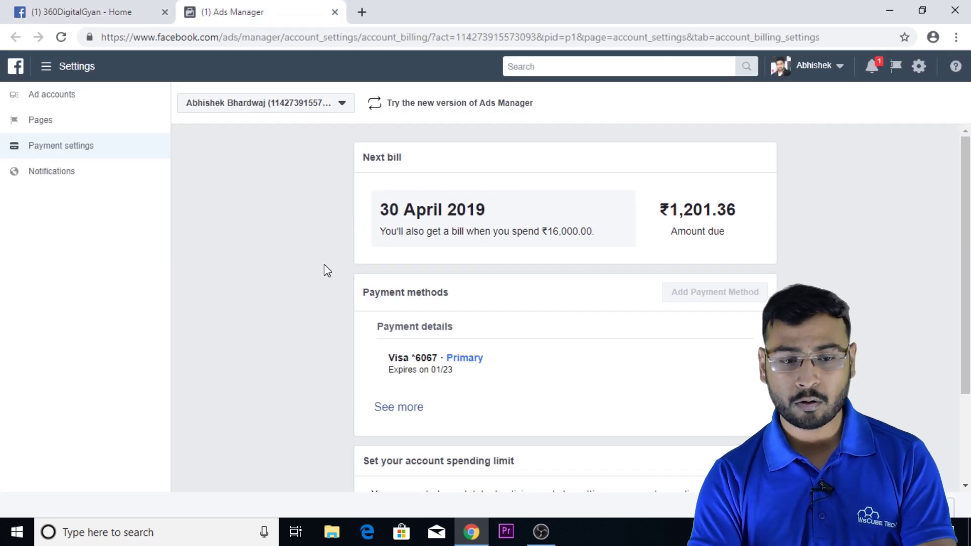
{"action": "scroll", "coordinate": [480, 275], "scroll_direction": "down", "scroll_amount": 2}
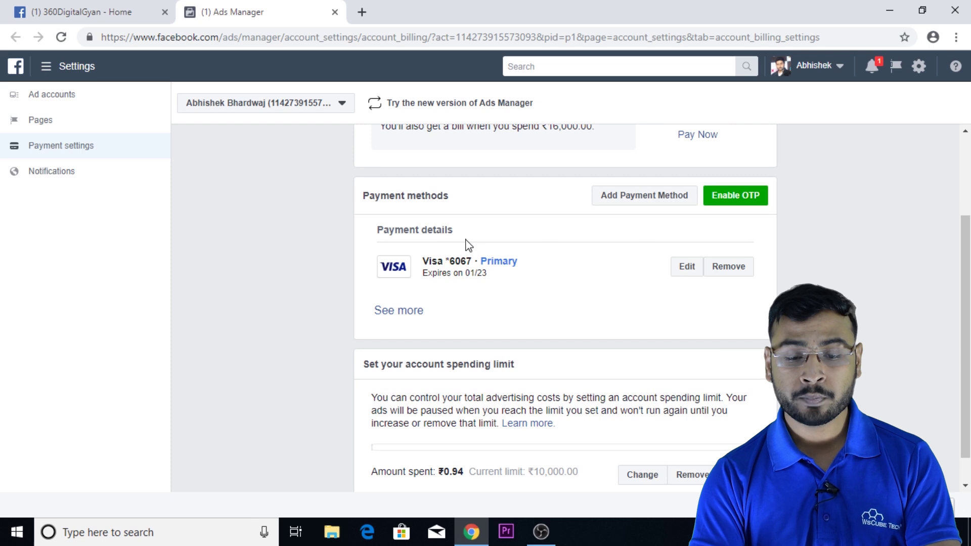
View the form for adding a new payment method, cancel it and return to the Boost Post settings
{"action": "left_click", "coordinate": [635, 194]}
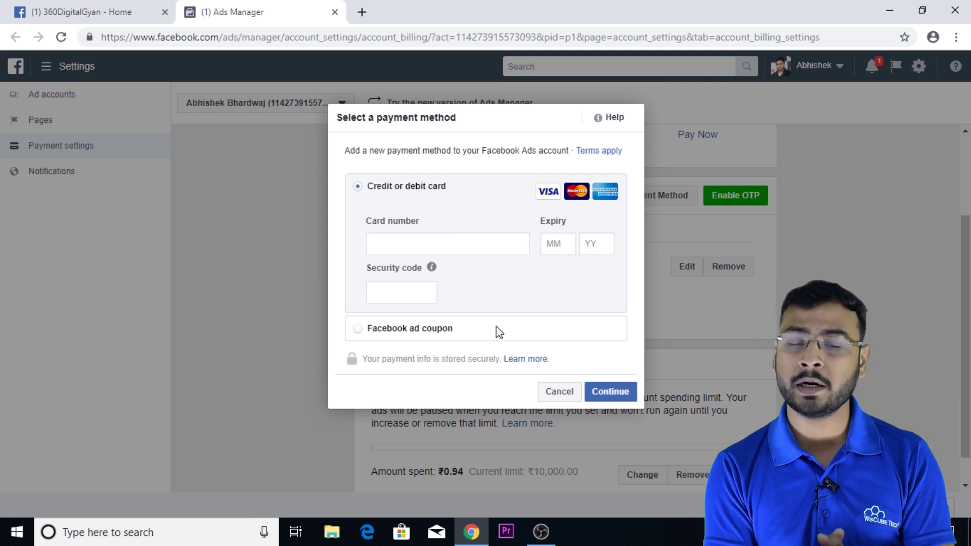
{"action": "left_click", "coordinate": [558, 393]}
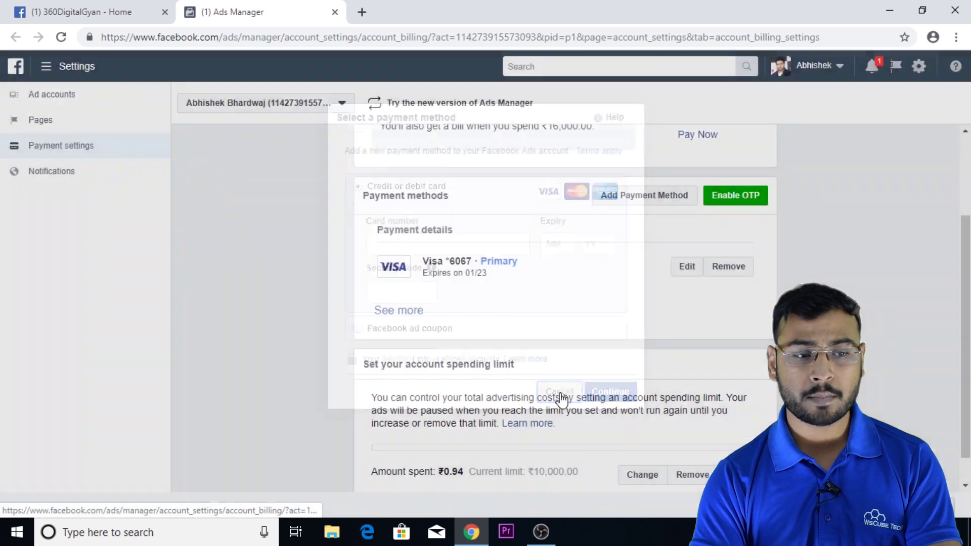
{"action": "left_click", "coordinate": [128, 11]}
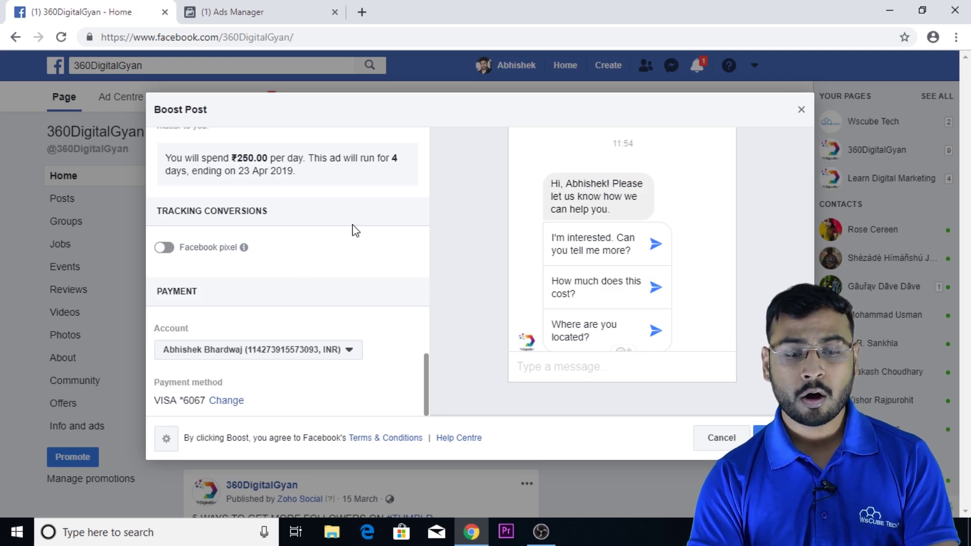
Review the boost's settings again, from the objective through the audience and placements to the duration and budget
{"action": "scroll", "coordinate": [354, 230], "scroll_direction": "up", "scroll_amount": 15}
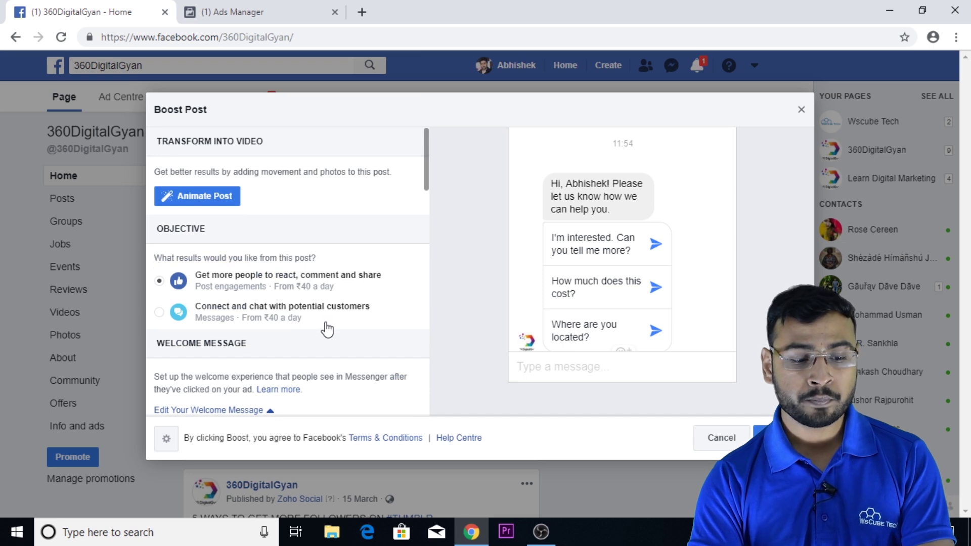
{"action": "scroll", "coordinate": [326, 328], "scroll_direction": "down", "scroll_amount": 5}
{"action": "scroll", "coordinate": [326, 328], "scroll_direction": "down", "scroll_amount": 5}
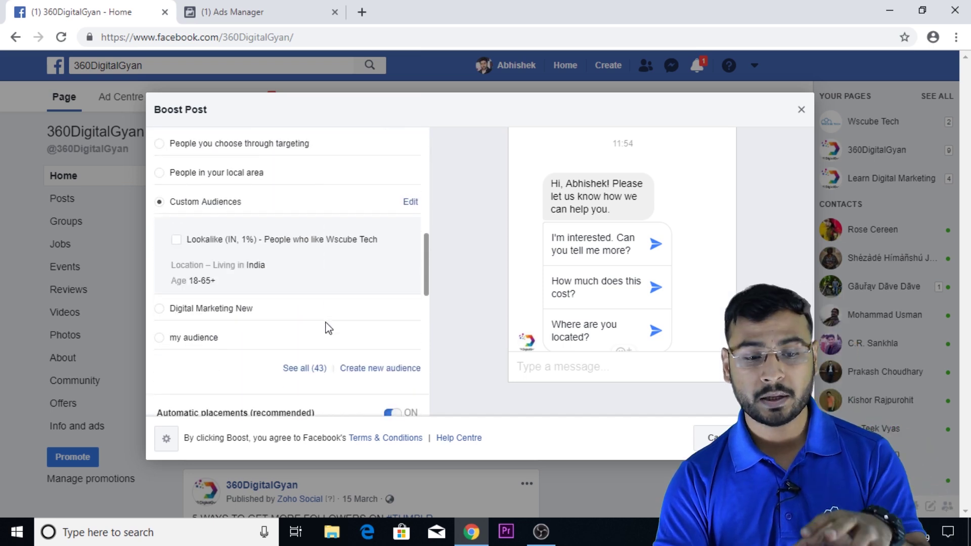
{"action": "scroll", "coordinate": [326, 328], "scroll_direction": "down", "scroll_amount": 7}
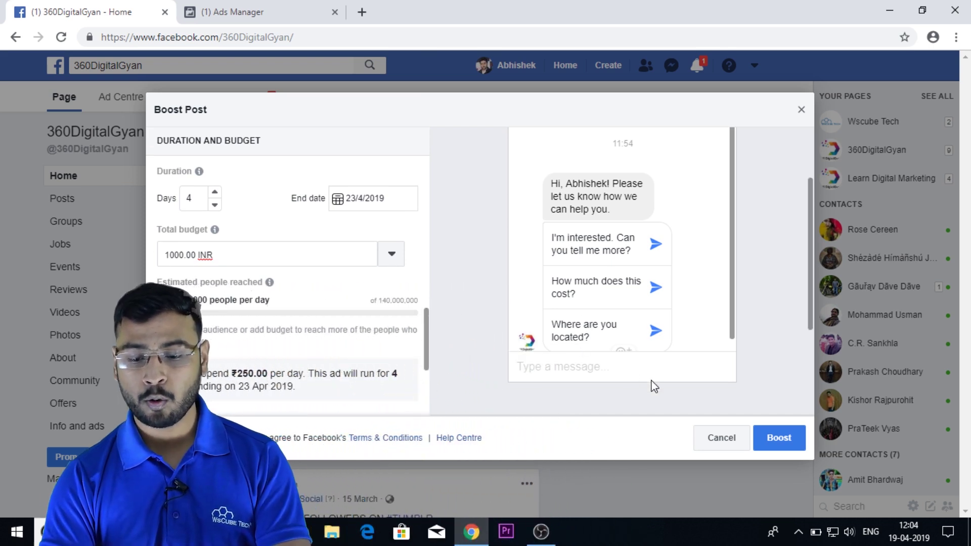
{"action": "scroll", "coordinate": [653, 386], "scroll_direction": "down", "scroll_amount": 3}
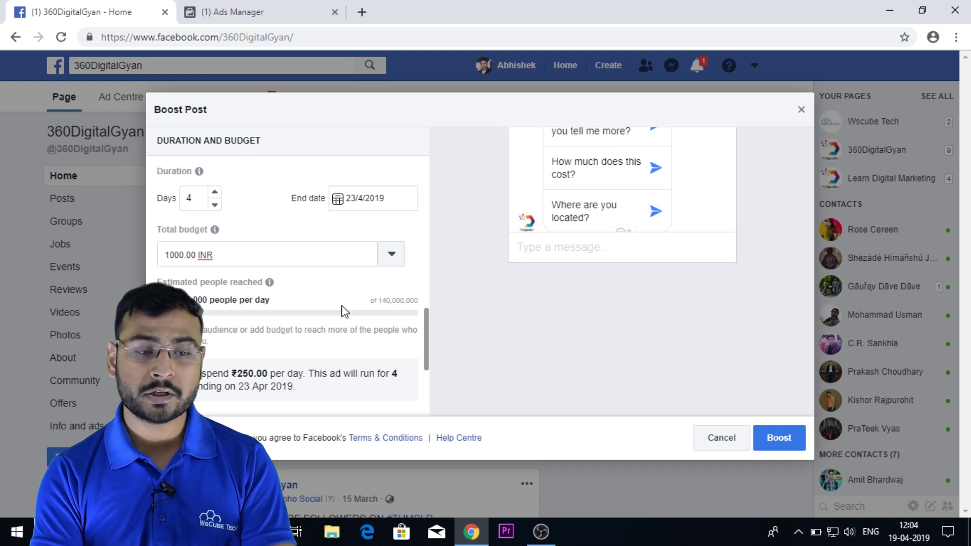
Switch to the payment settings page and open the ad account's campaign list in Ads Manager
{"action": "left_click", "coordinate": [239, 7]}
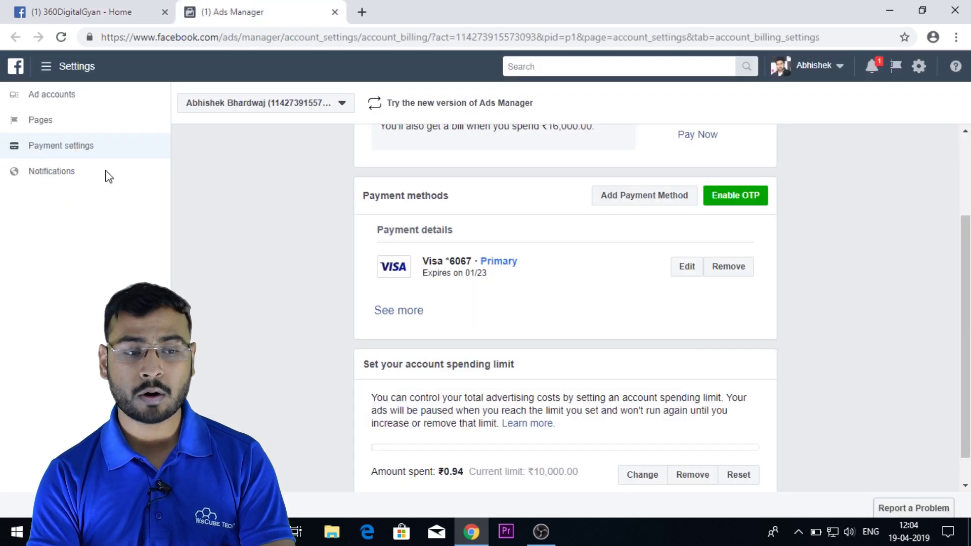
{"action": "left_click", "coordinate": [49, 71]}
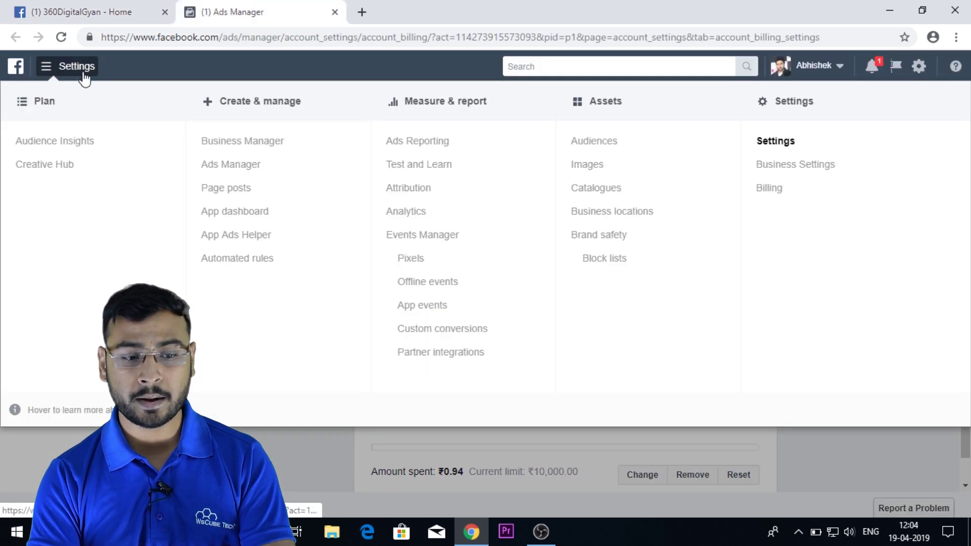
{"action": "left_click", "coordinate": [235, 168]}
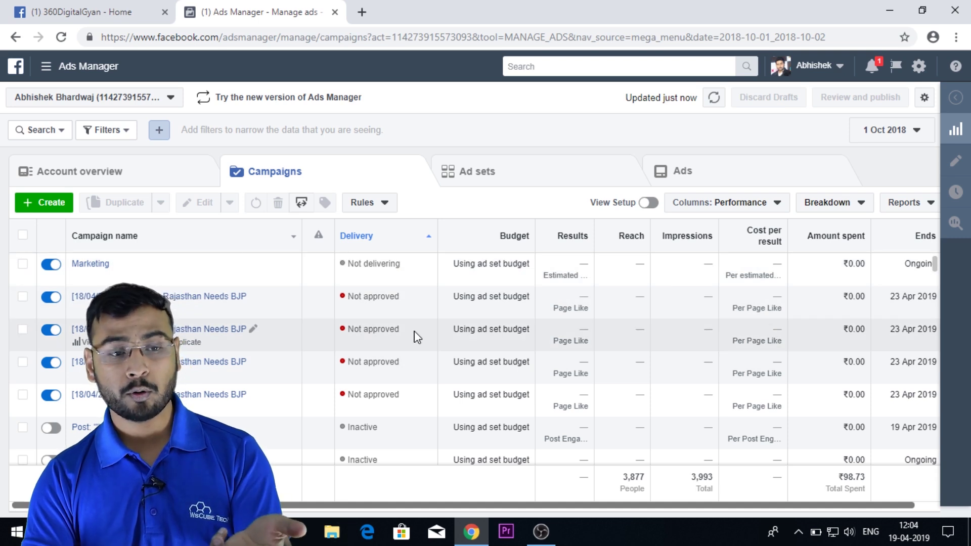
Revisit the Boost Post settings, and look through the campaigns and their delivery status in Ads Manager
{"action": "left_click", "coordinate": [84, 12]}
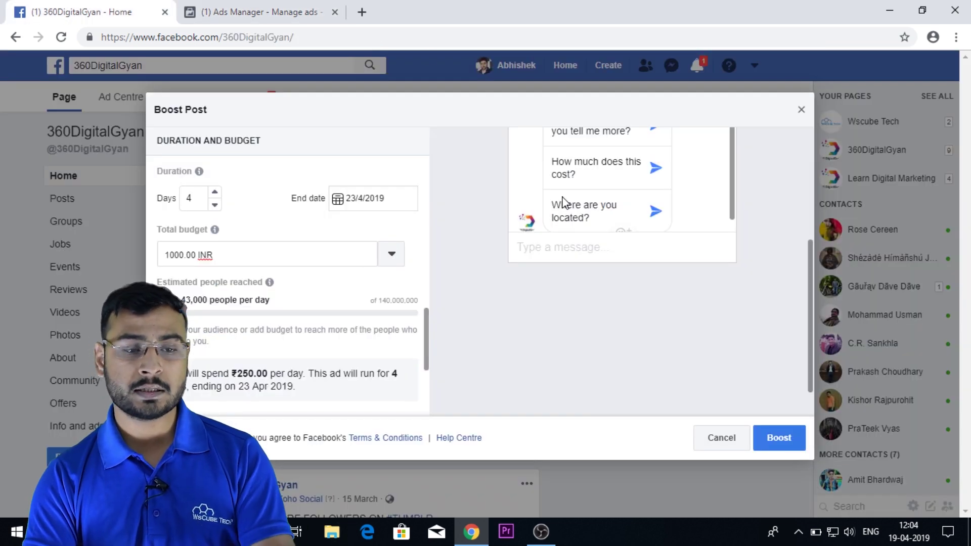
{"action": "left_click", "coordinate": [258, 12]}
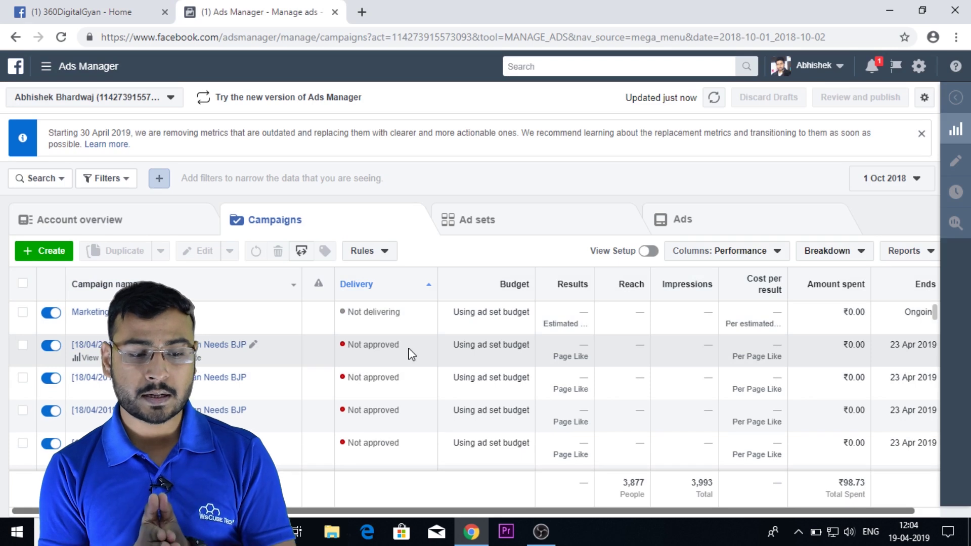
{"action": "scroll", "coordinate": [474, 344], "scroll_direction": "down", "scroll_amount": 2}
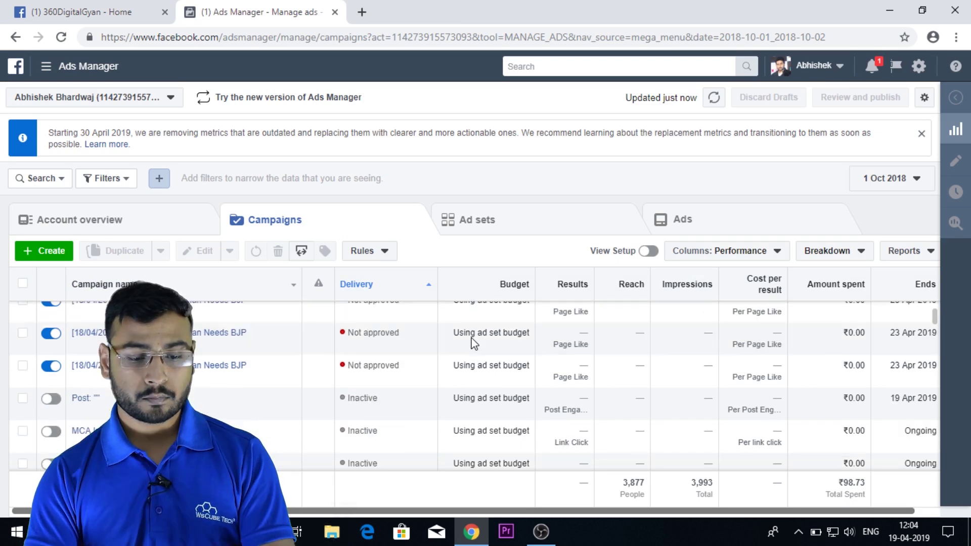
{"action": "scroll", "coordinate": [465, 340], "scroll_direction": "up", "scroll_amount": 3}
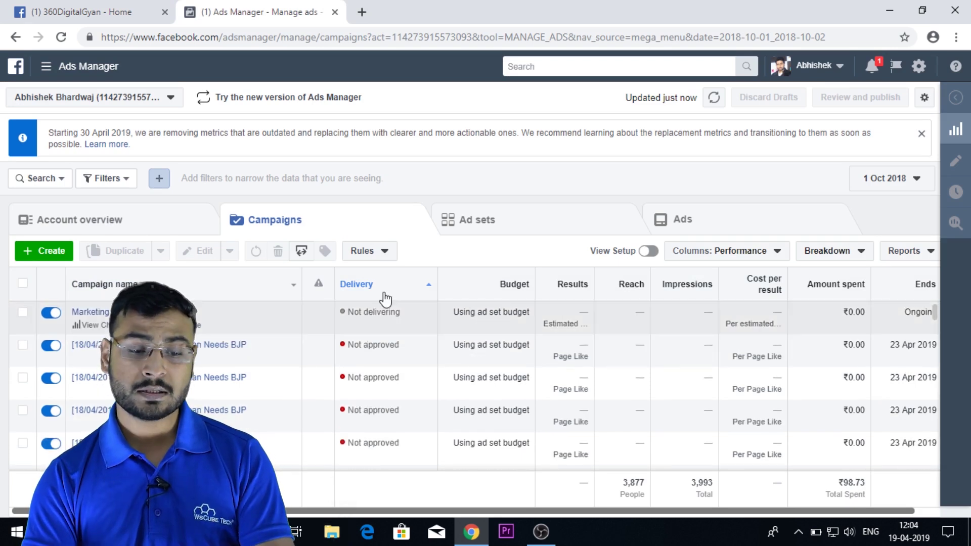